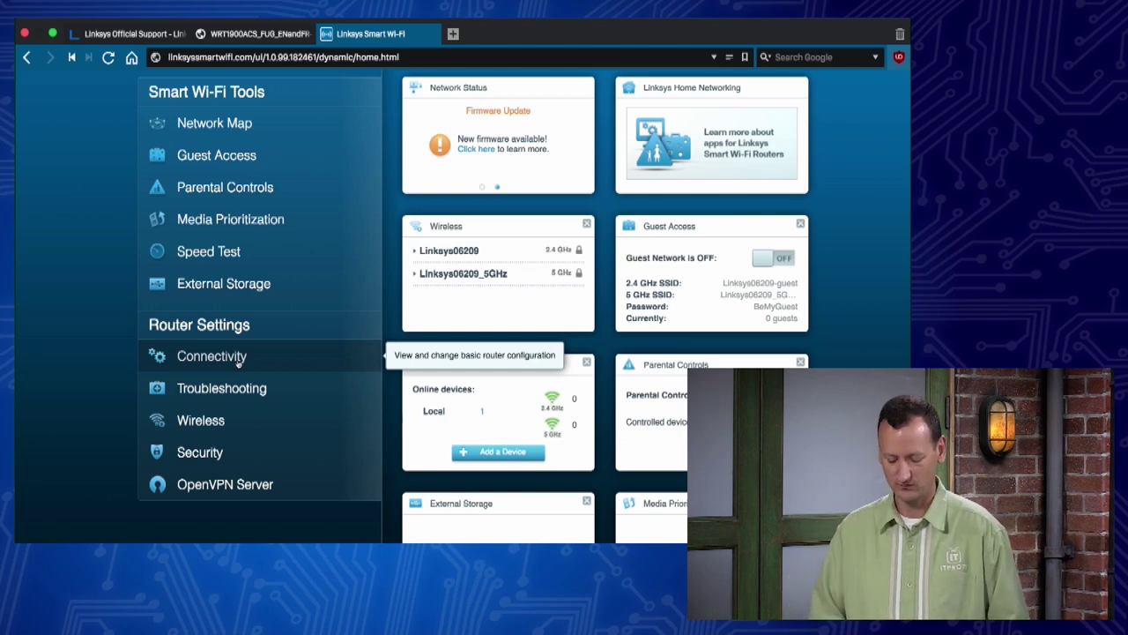
Step: Open the router's Connectivity settings and bring up the new router password form
left_click(238, 360)
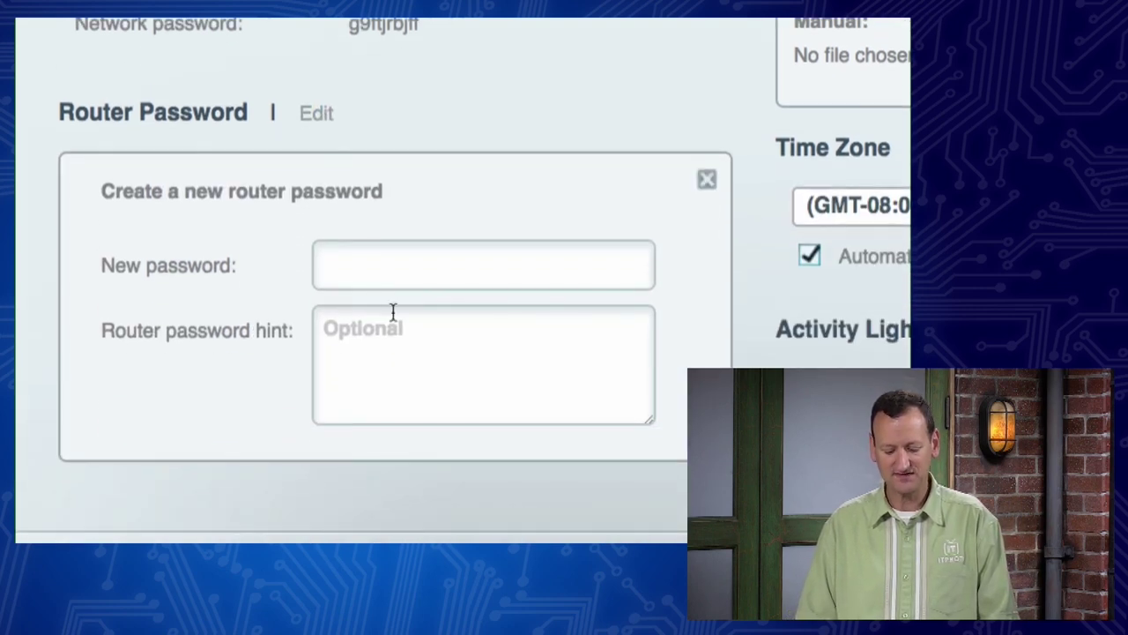
Step: Enter a new router password, show it in plain text, and type a password hint
left_click(398, 279)
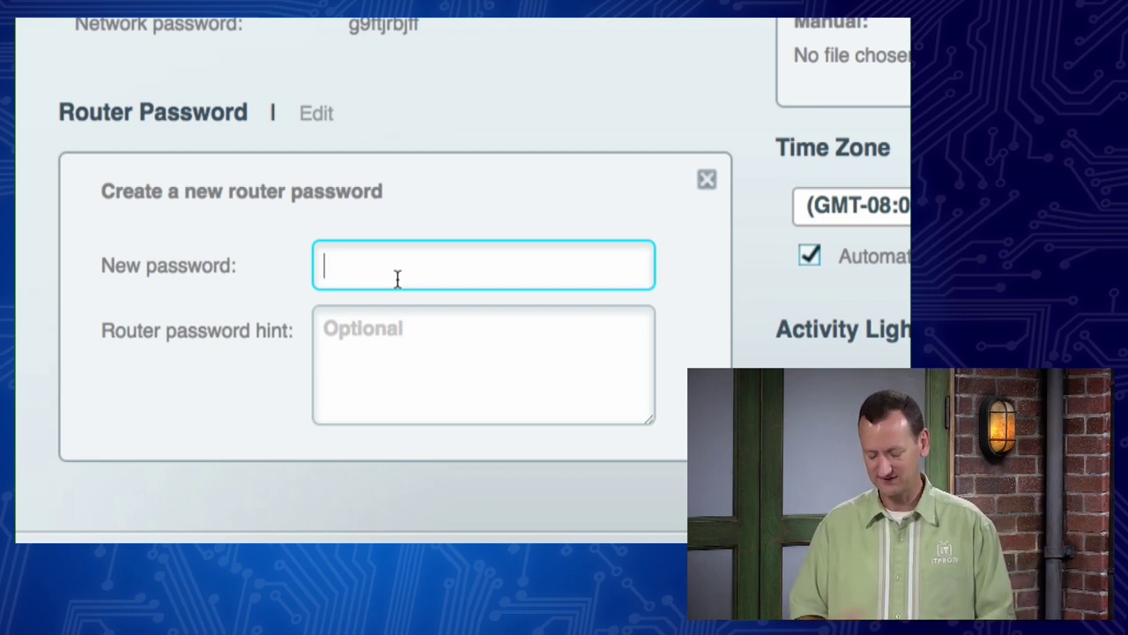
type("password12")
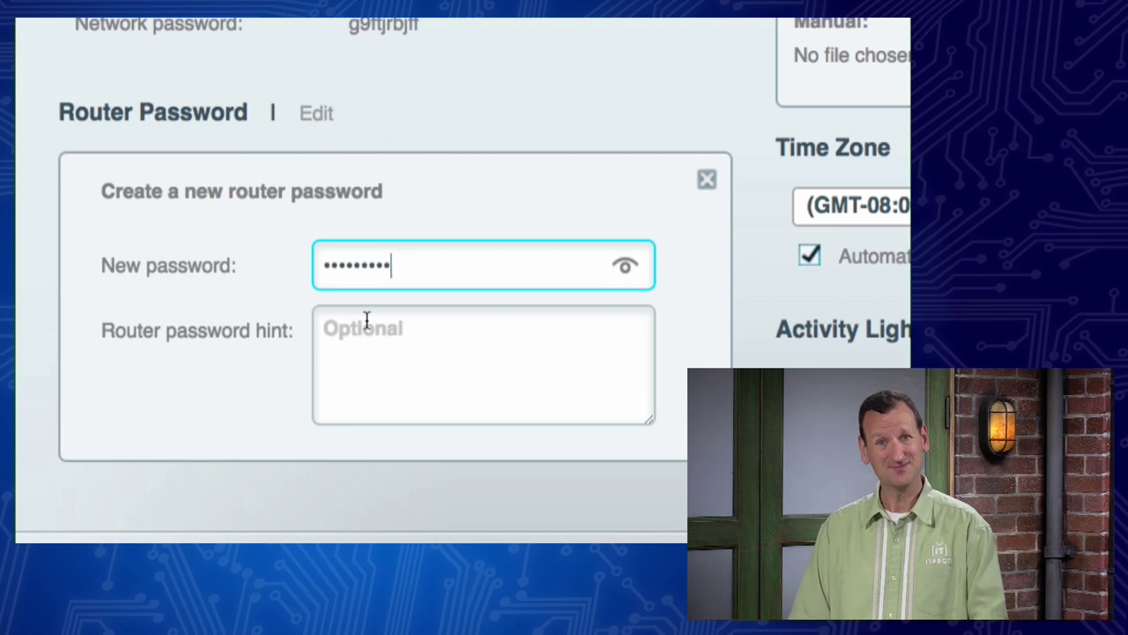
left_click(626, 274)
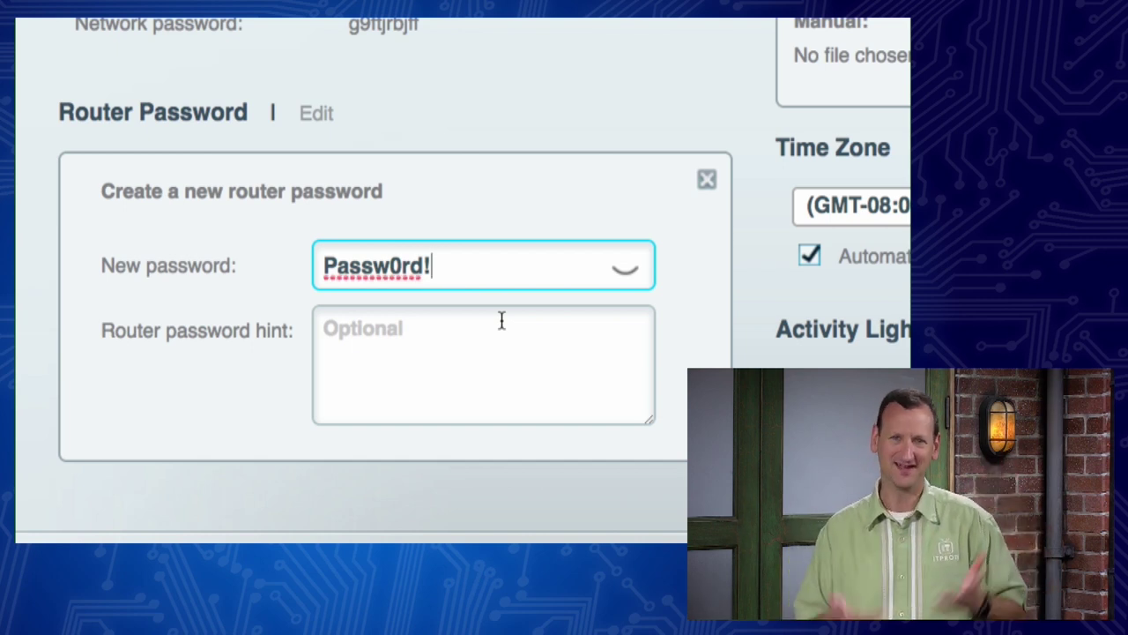
left_click(431, 339)
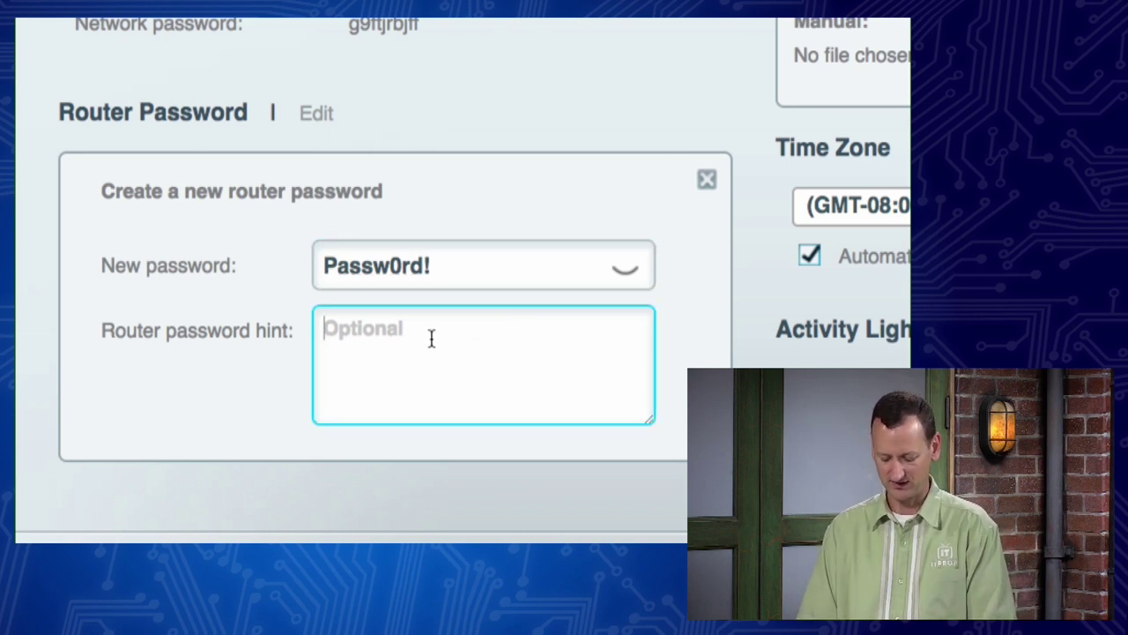
type("Ronnie's ")
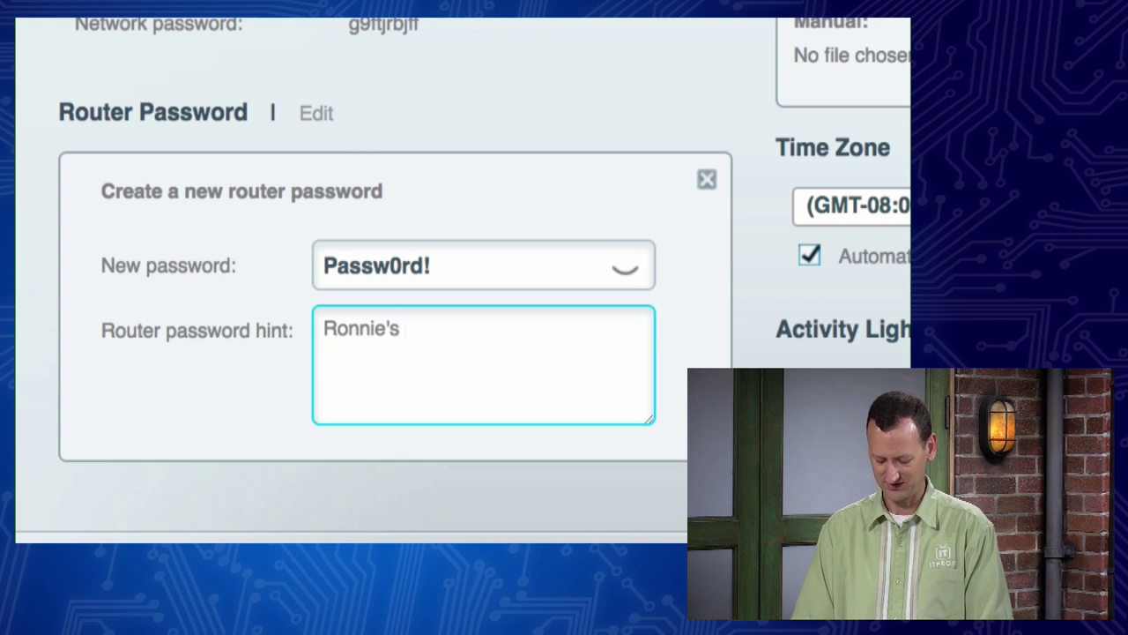
type("password")
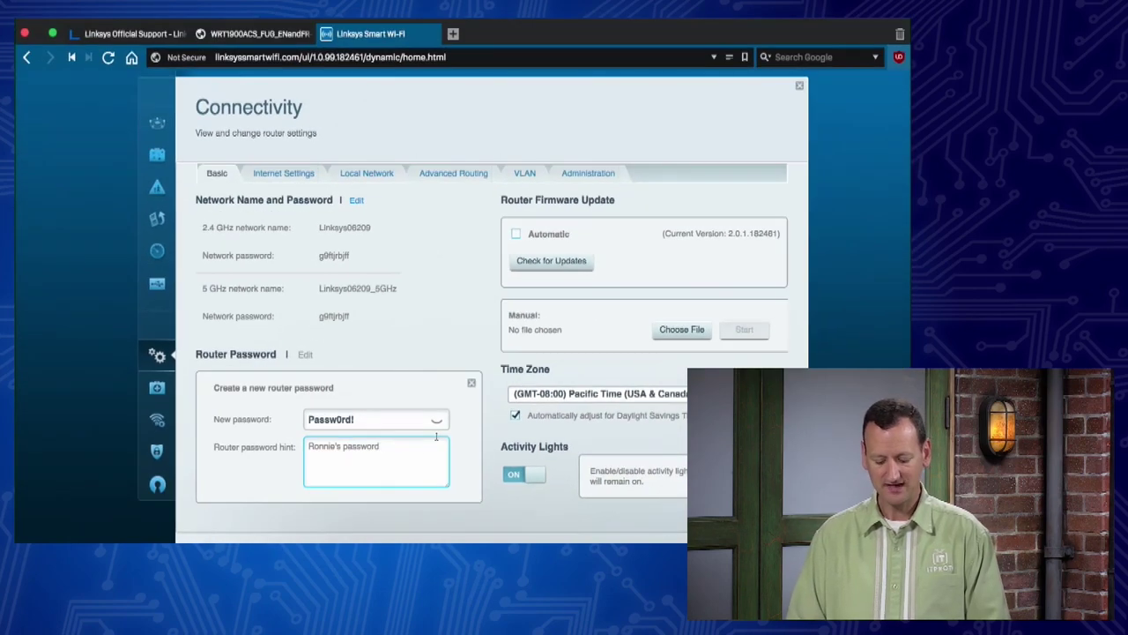
Step: Close the router password panel and apply the Connectivity settings
left_click(471, 385)
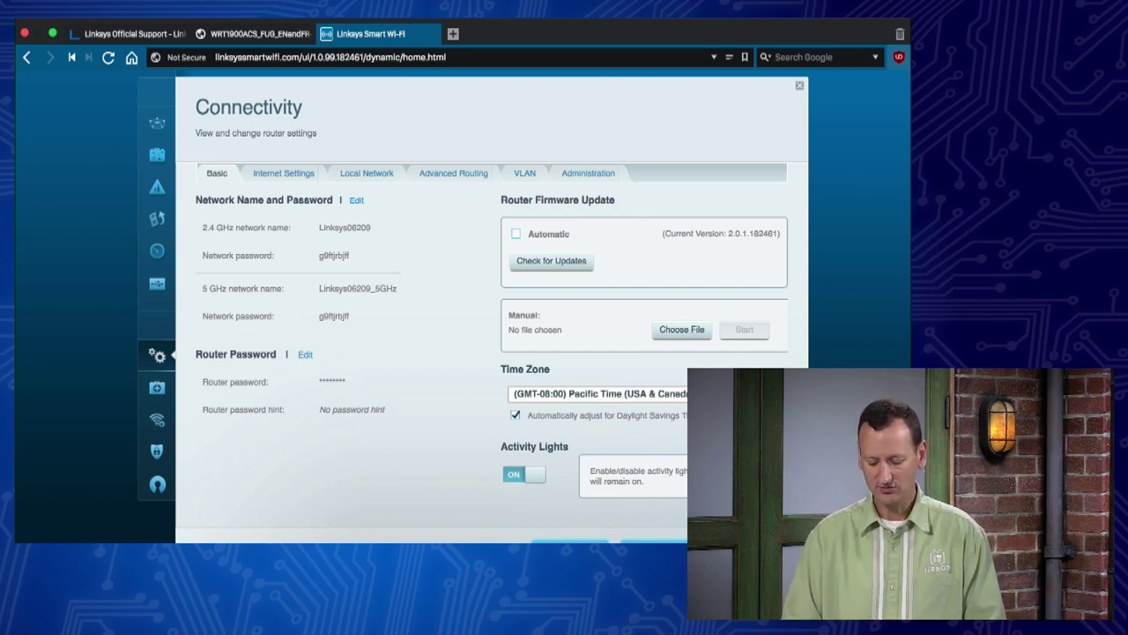
scroll(751, 390, "down", 5)
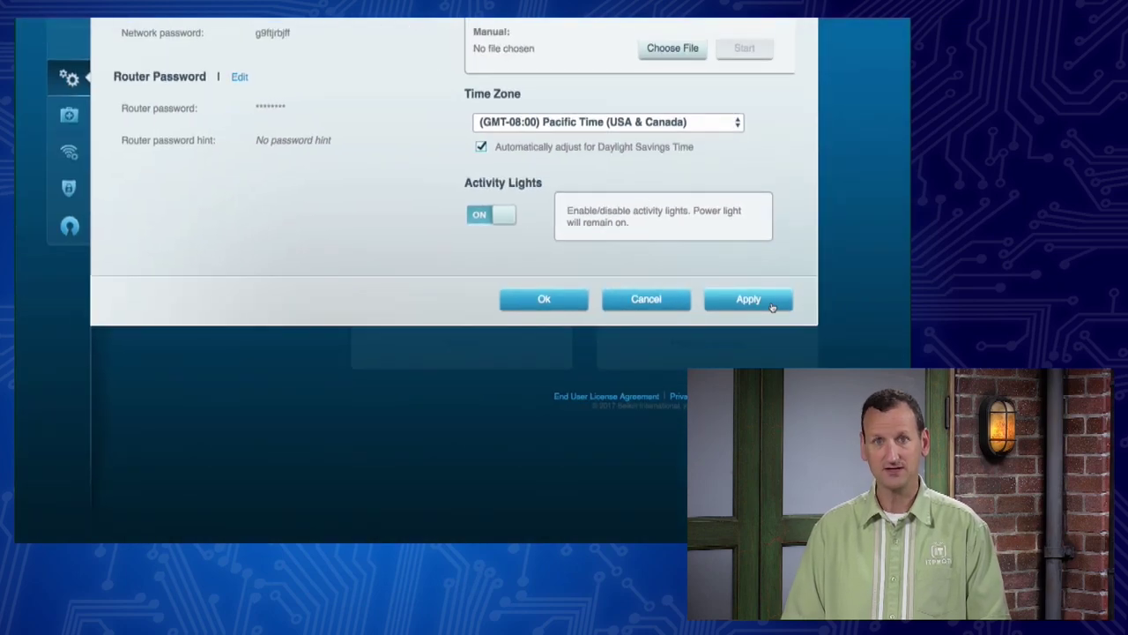
left_click(772, 307)
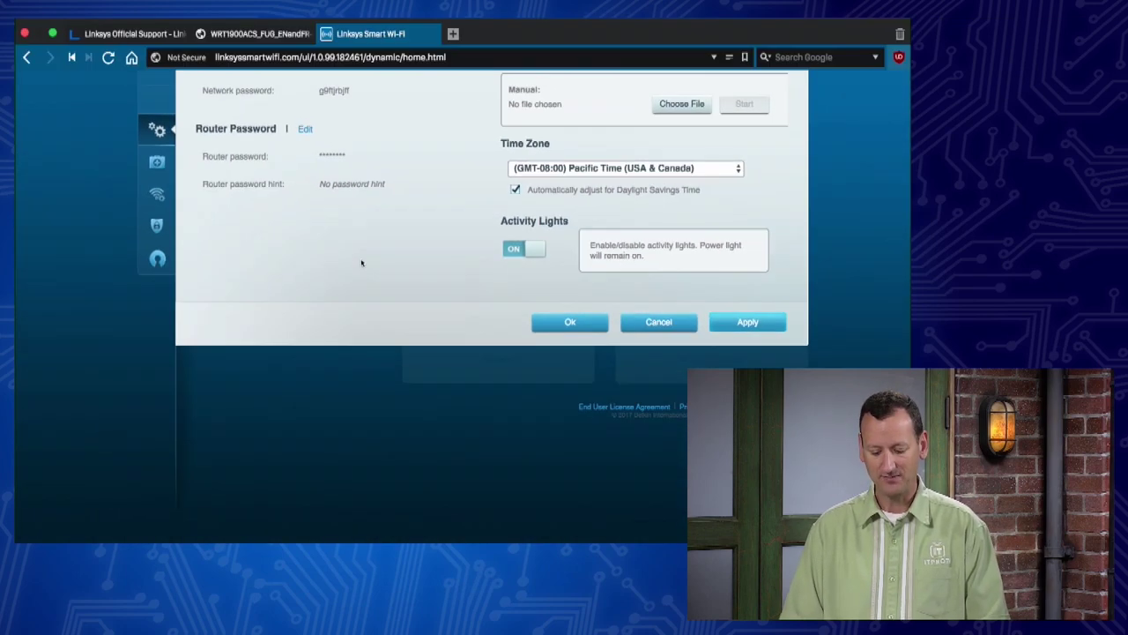
scroll(456, 190, "up", 5)
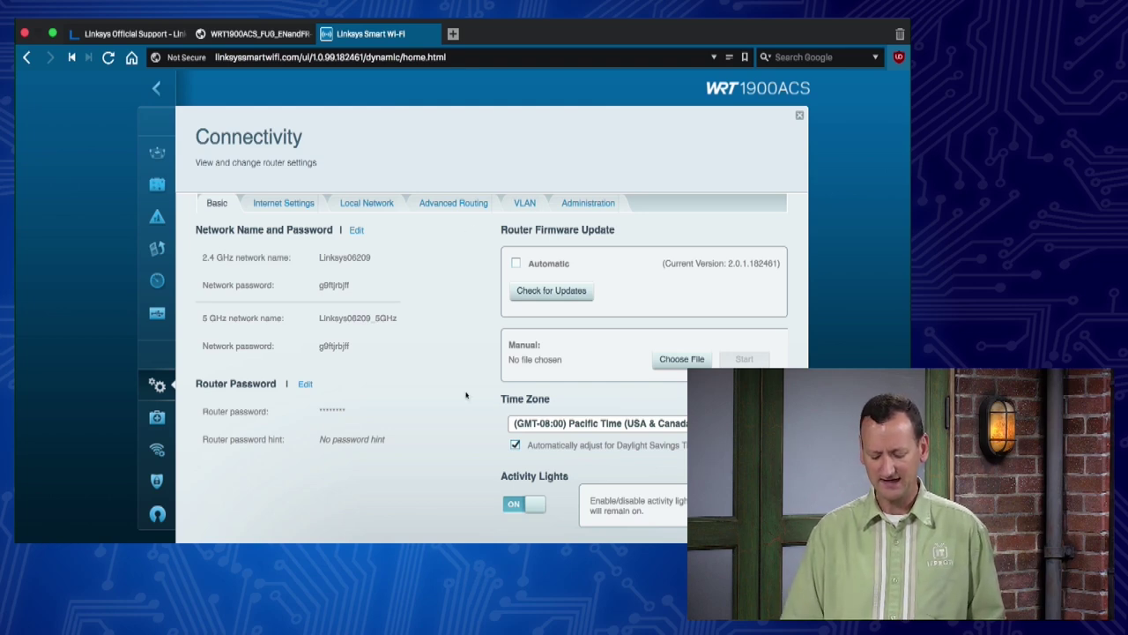
scroll(418, 438, "down", 3)
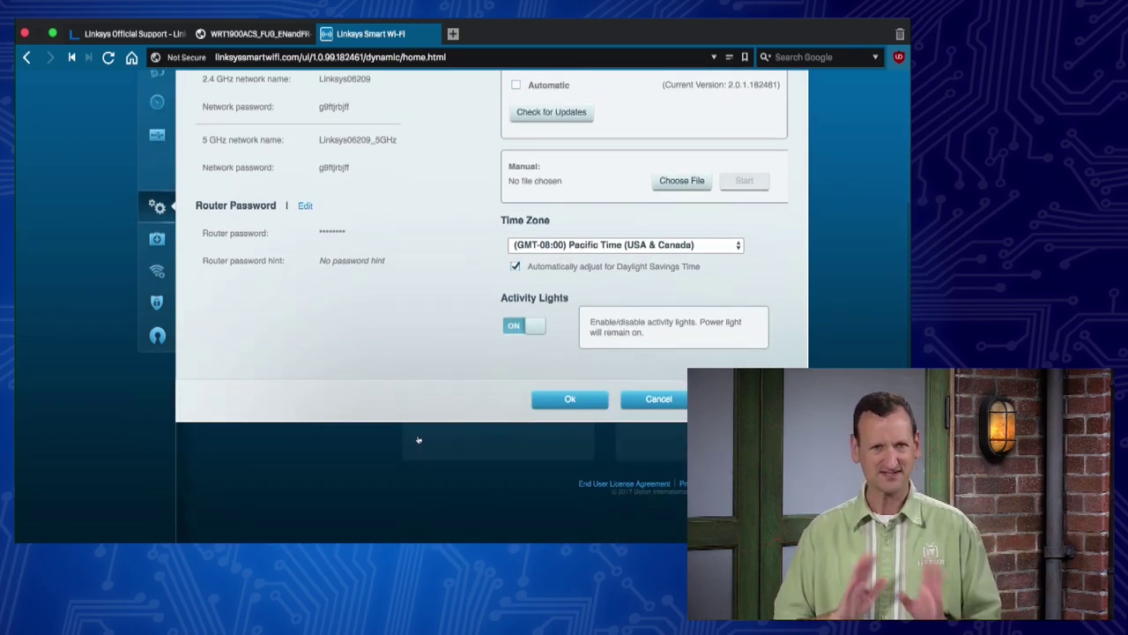
scroll(418, 438, "down", 1)
scroll(418, 438, "up", 2)
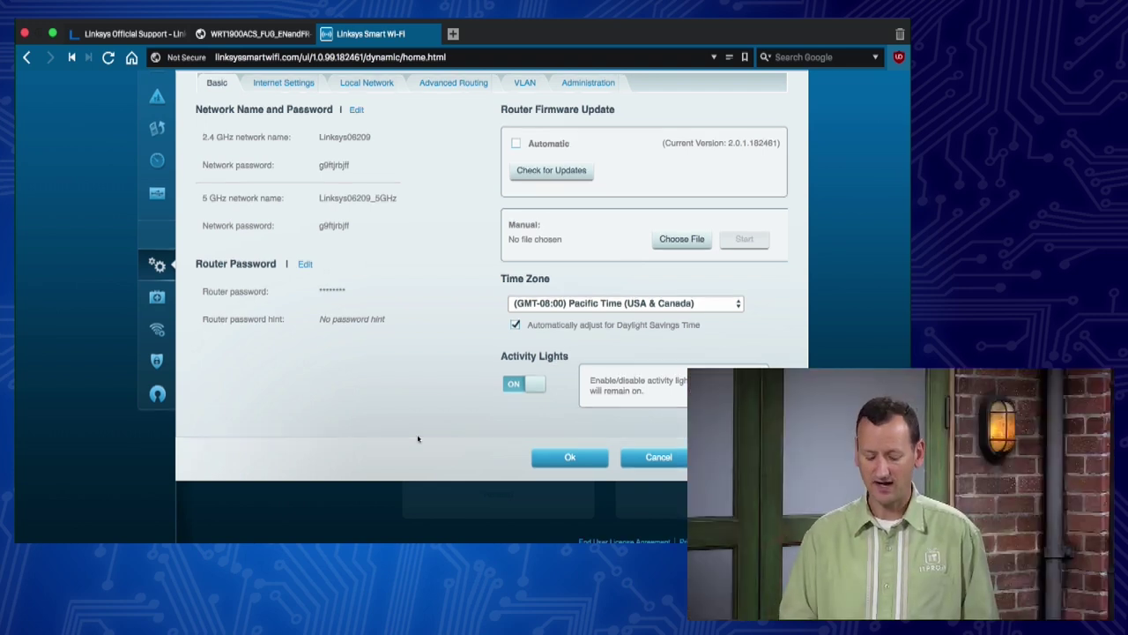
scroll(418, 438, "up", 3)
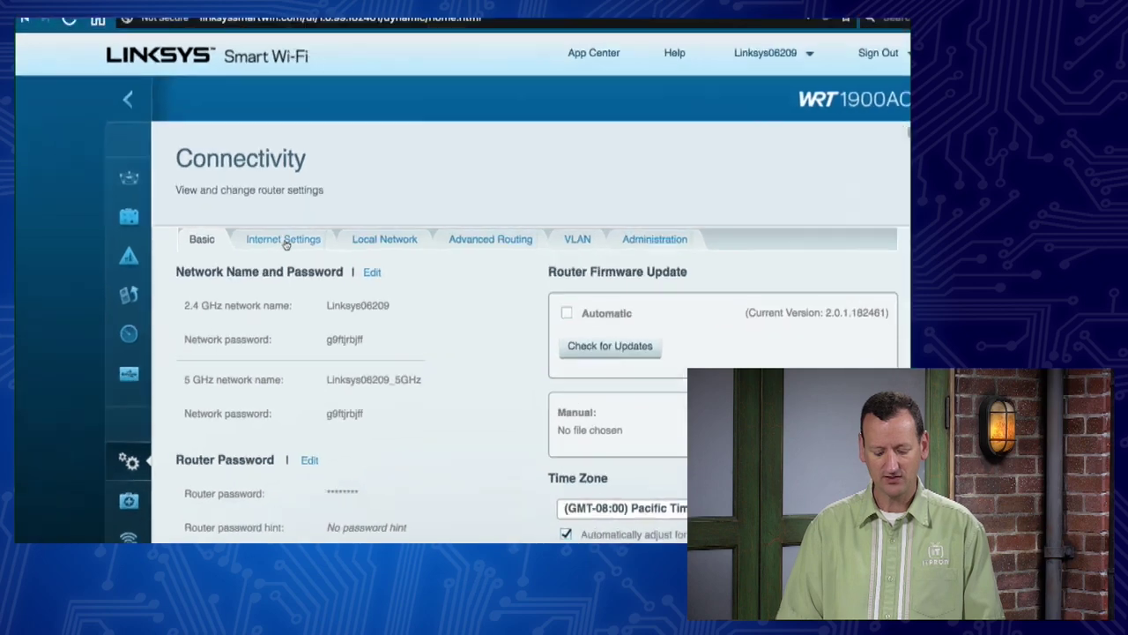
Step: In Internet Settings, change the connection type to PPPoE
left_click(277, 247)
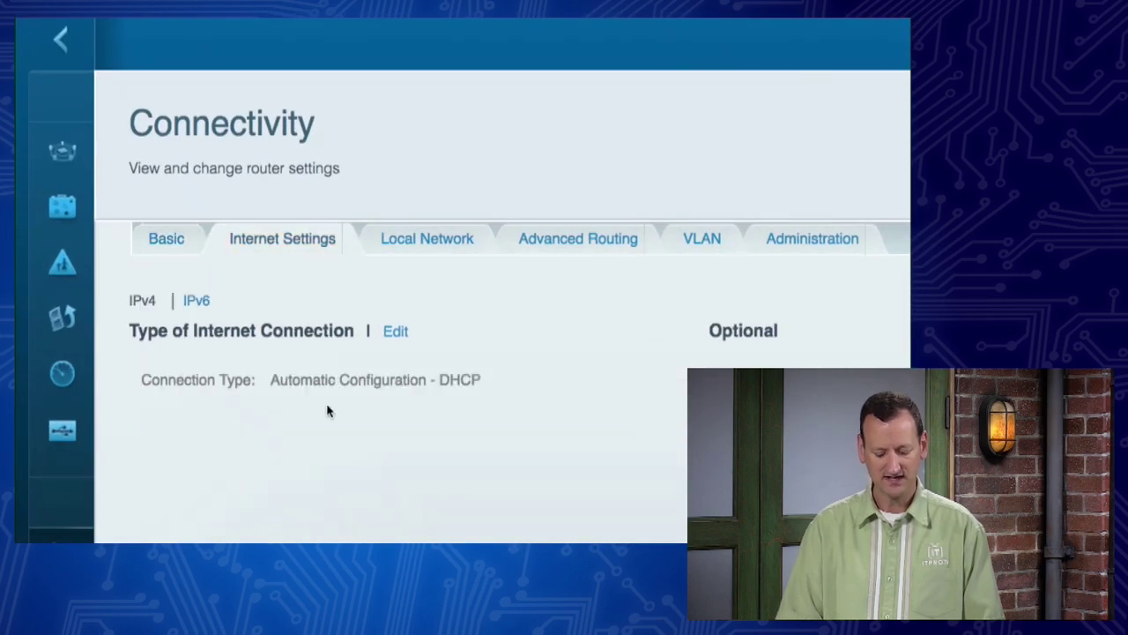
scroll(330, 525, "down", 2)
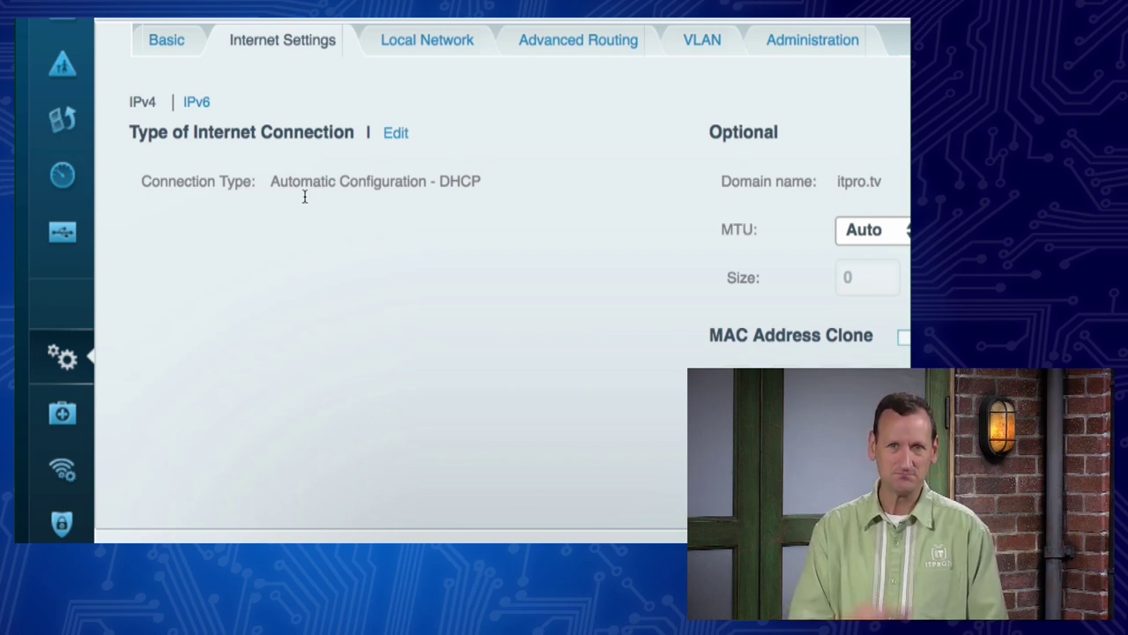
left_click(394, 134)
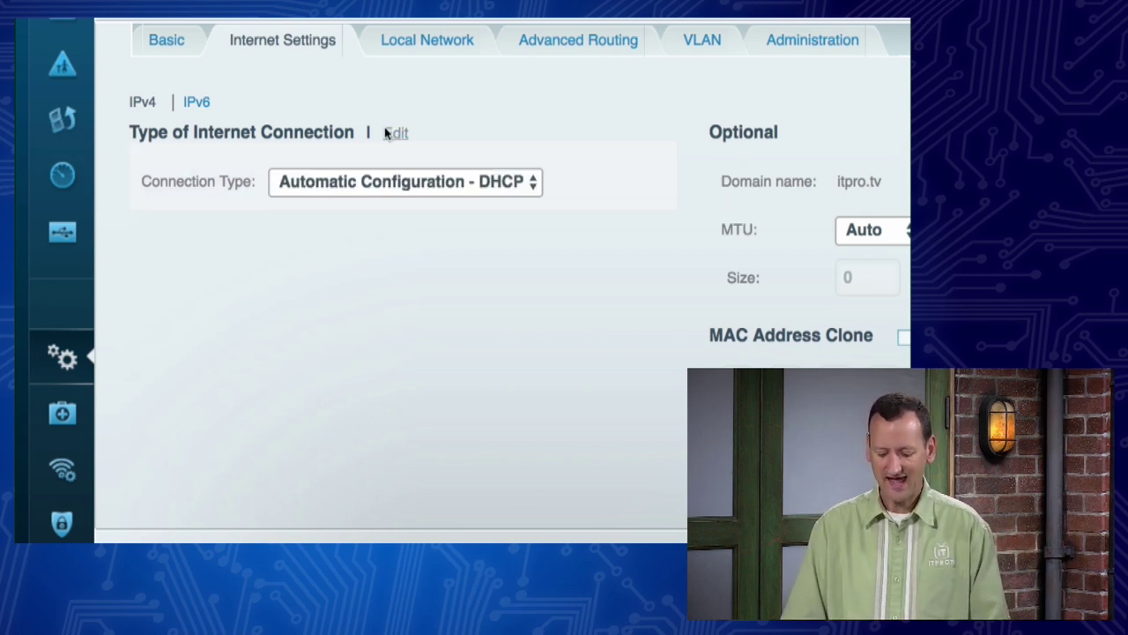
left_click(516, 182)
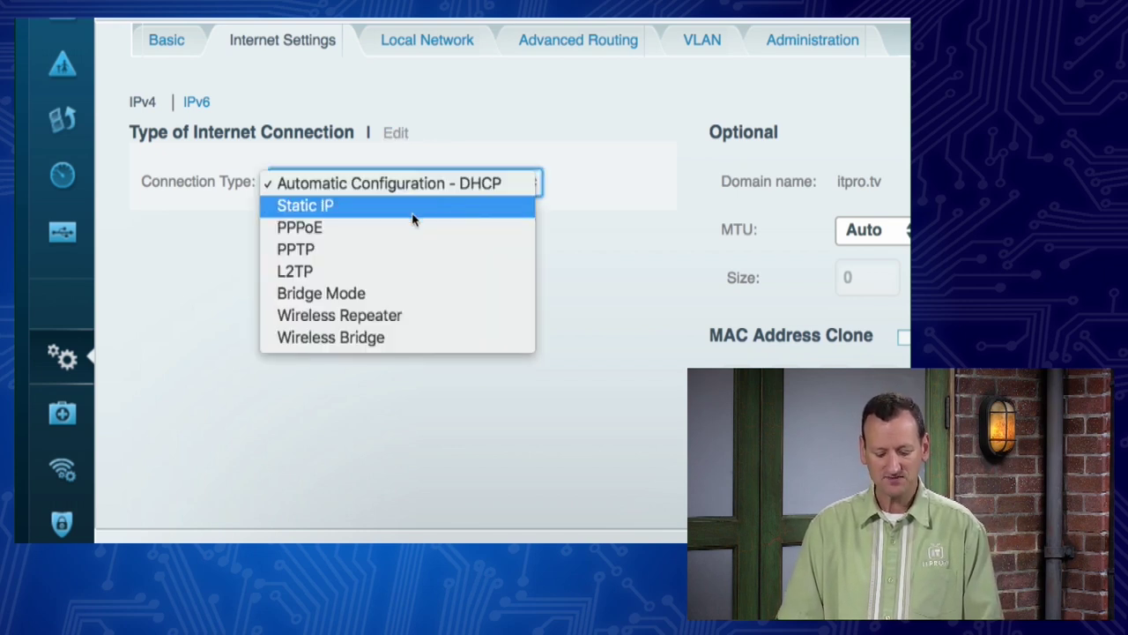
left_click(339, 230)
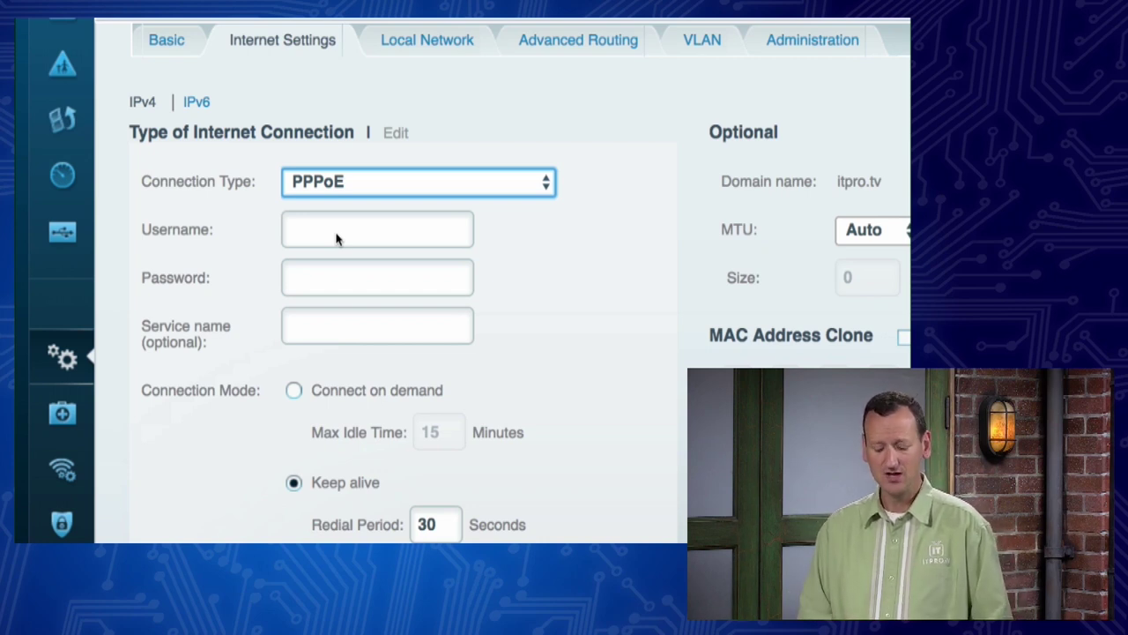
left_click(445, 185)
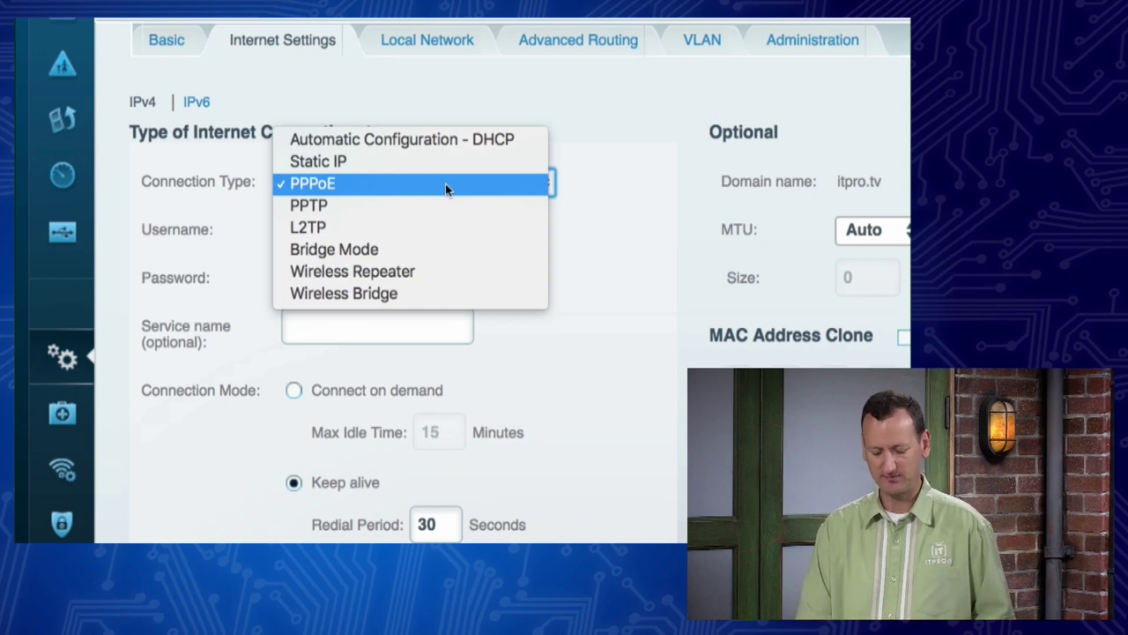
left_click(445, 184)
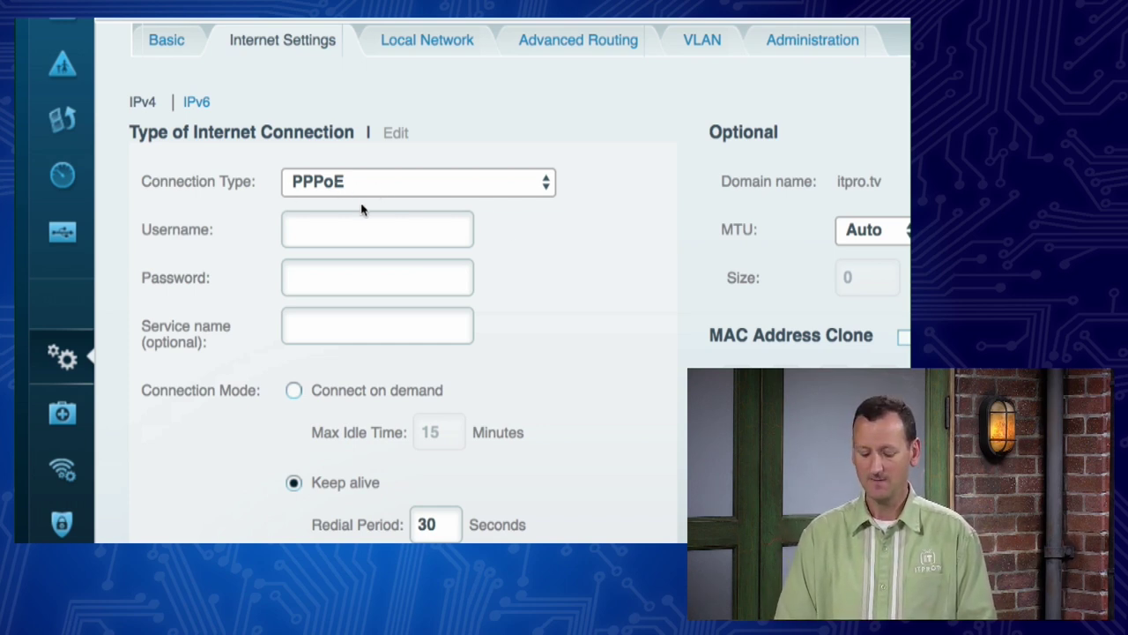
Step: Fill in the PPPoE username with the ISP account e-mail and enter the account password
left_click(333, 226)
left_click(331, 277)
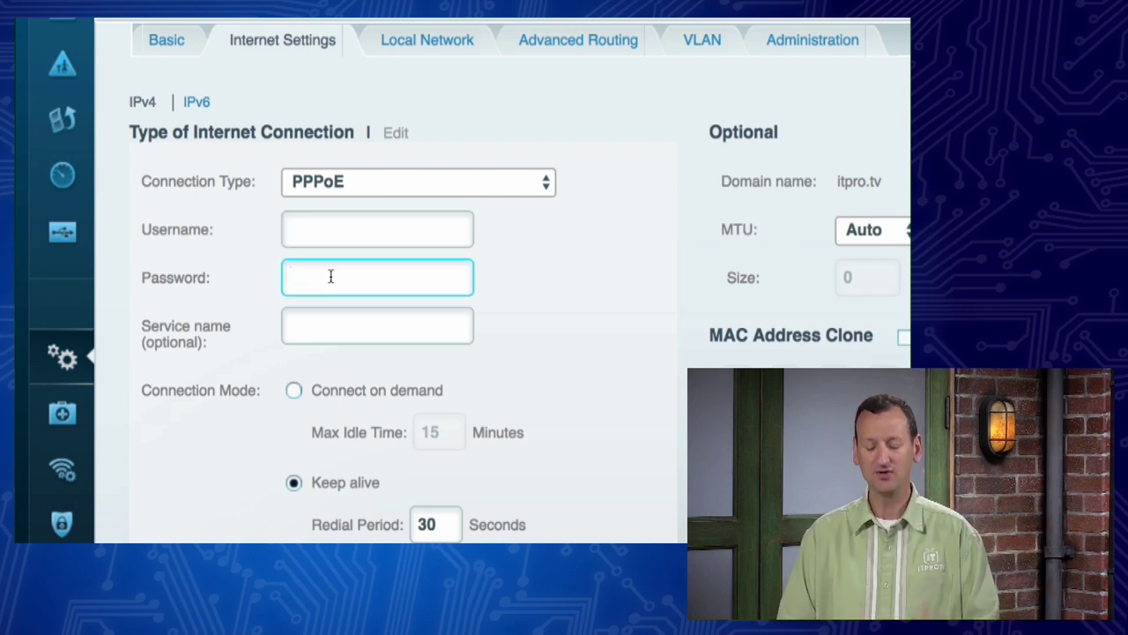
left_click(321, 232)
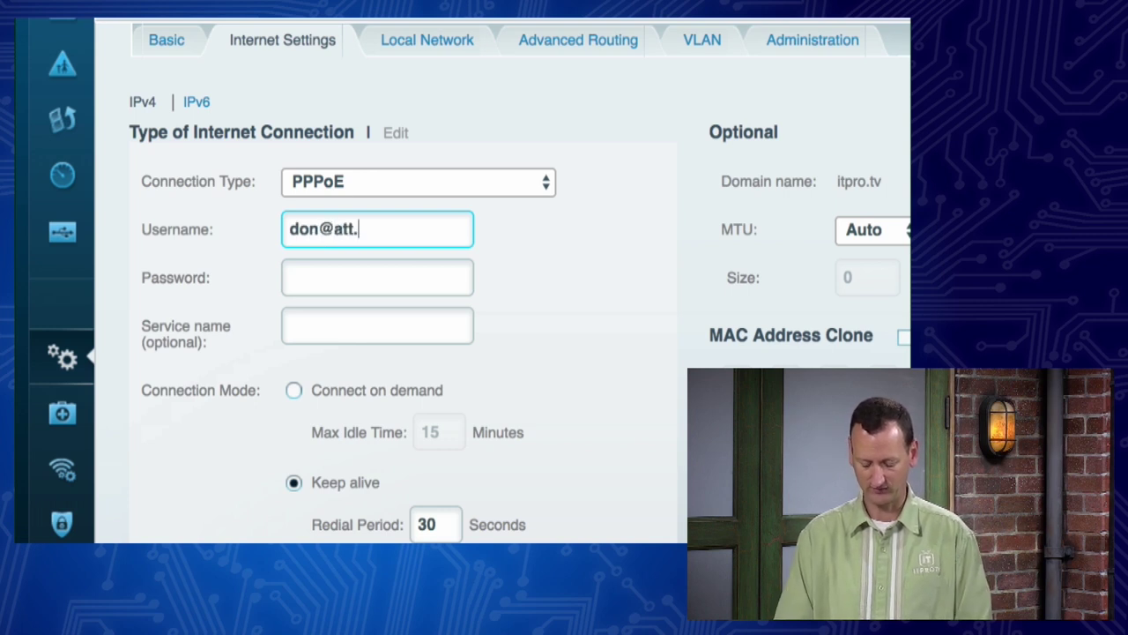
left_click(326, 267)
type("password")
left_click(483, 317)
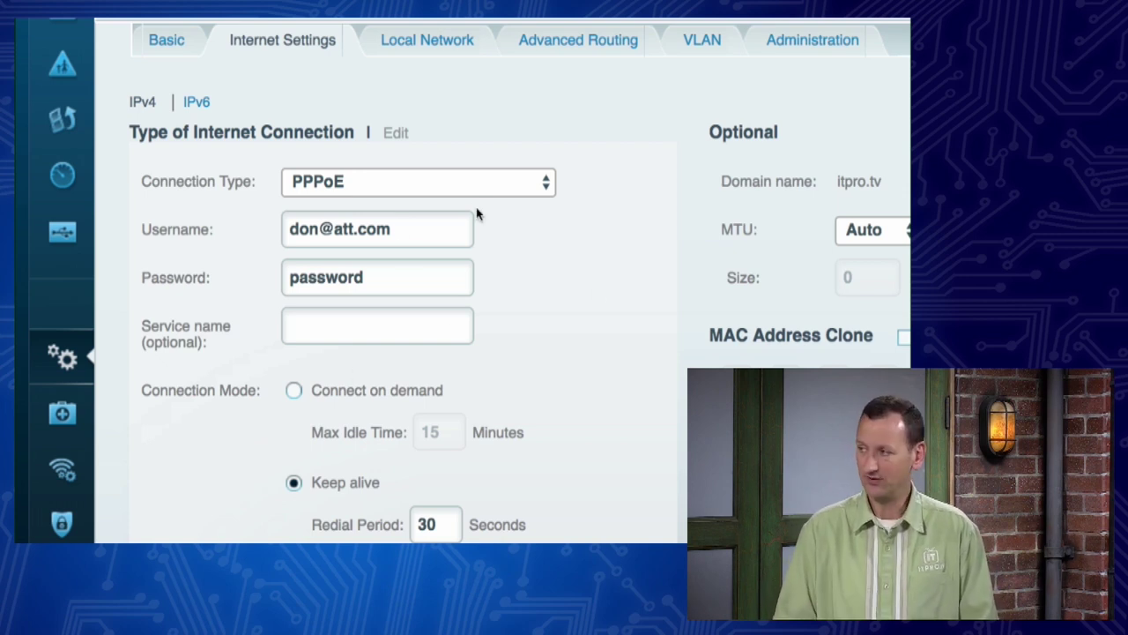
left_click(465, 182)
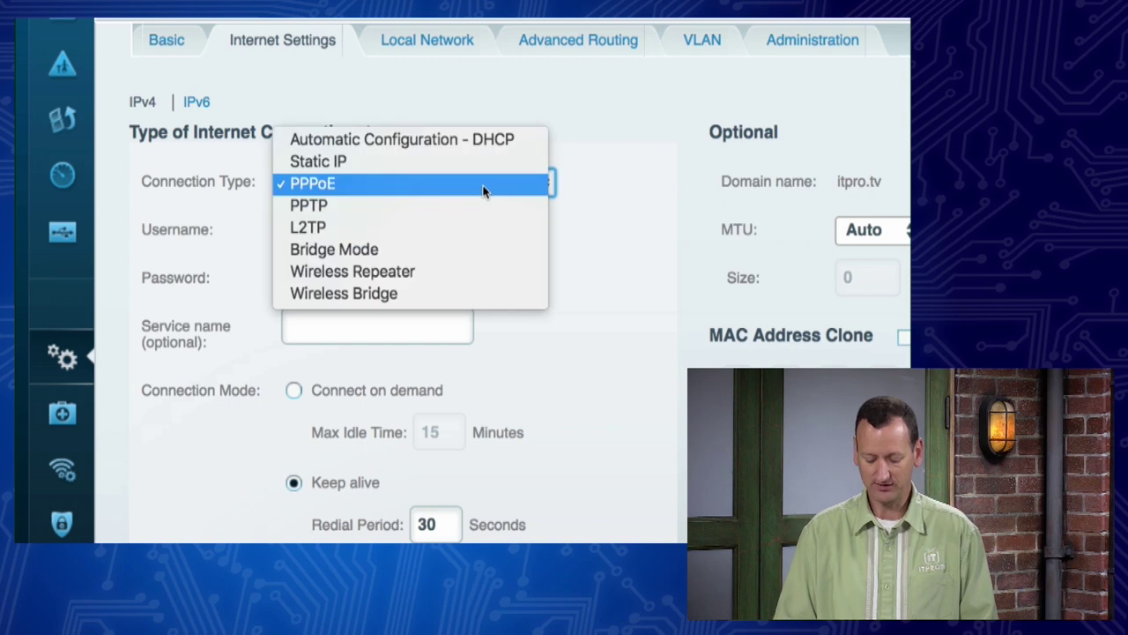
Step: Set the connection type to Automatic Configuration - DHCP and cancel out of Connectivity
left_click(477, 142)
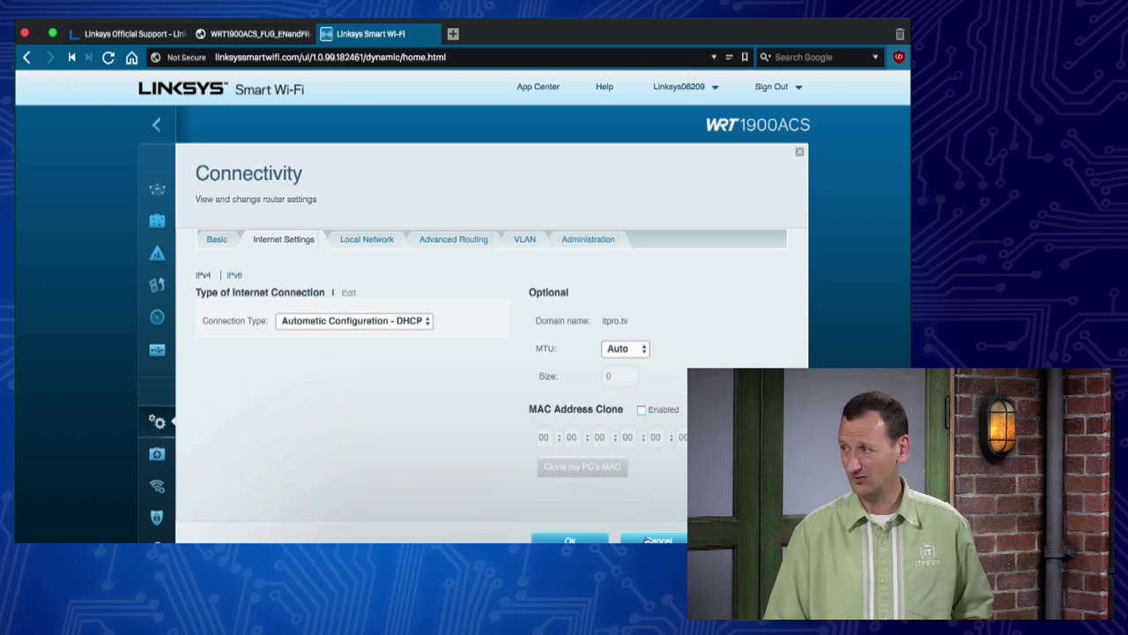
left_click(648, 540)
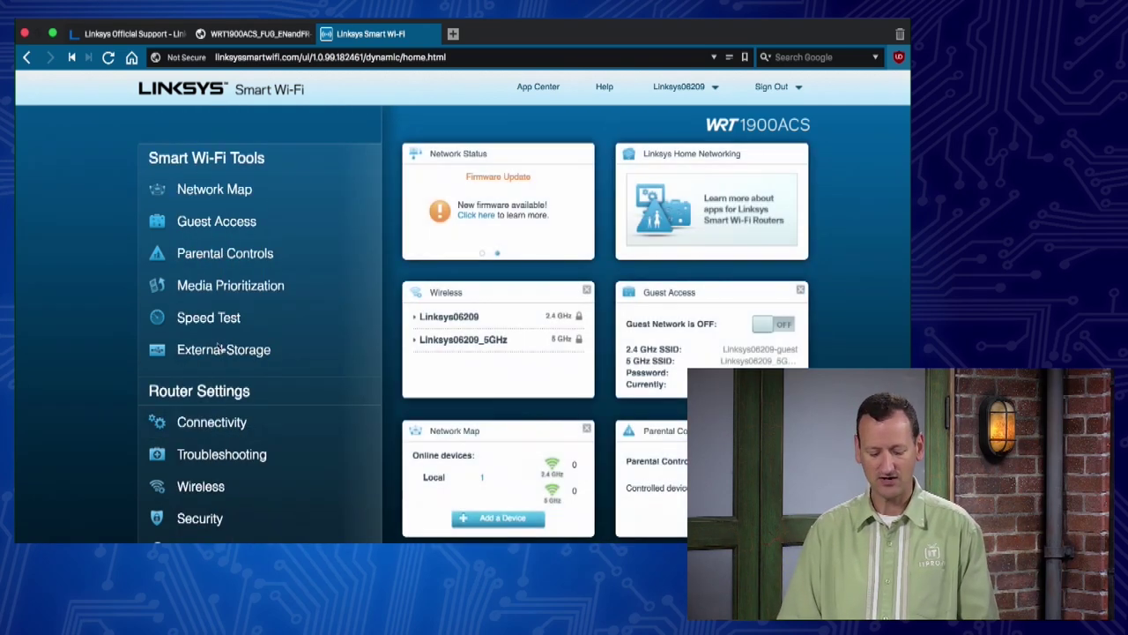
Step: Open Connectivity to view the 2.4 GHz and 5 GHz network names and passwords
left_click(216, 425)
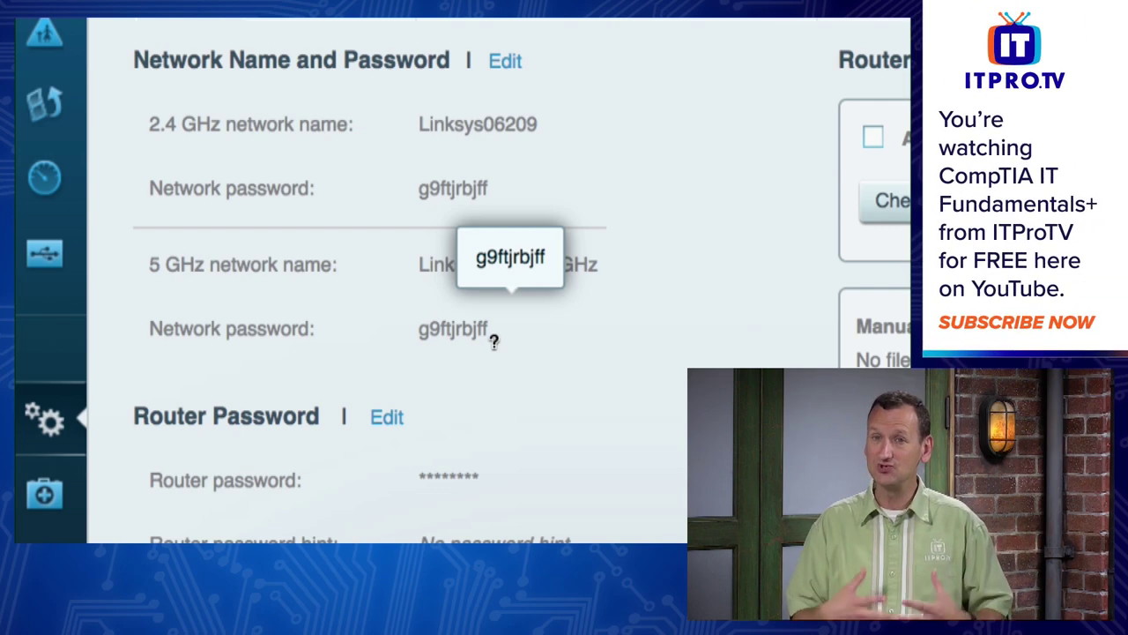
Step: Make the network names editable and rename the 2.4 GHz network DonsWiFi-2.4
left_click(504, 69)
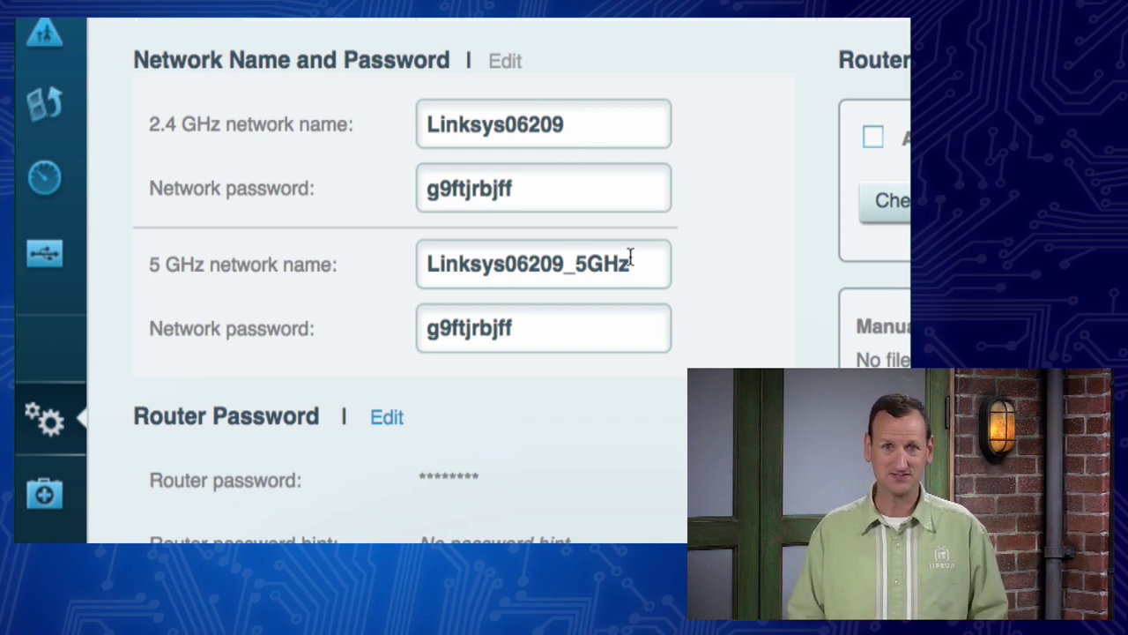
left_click_drag(574, 132, 413, 128)
type("DonsW")
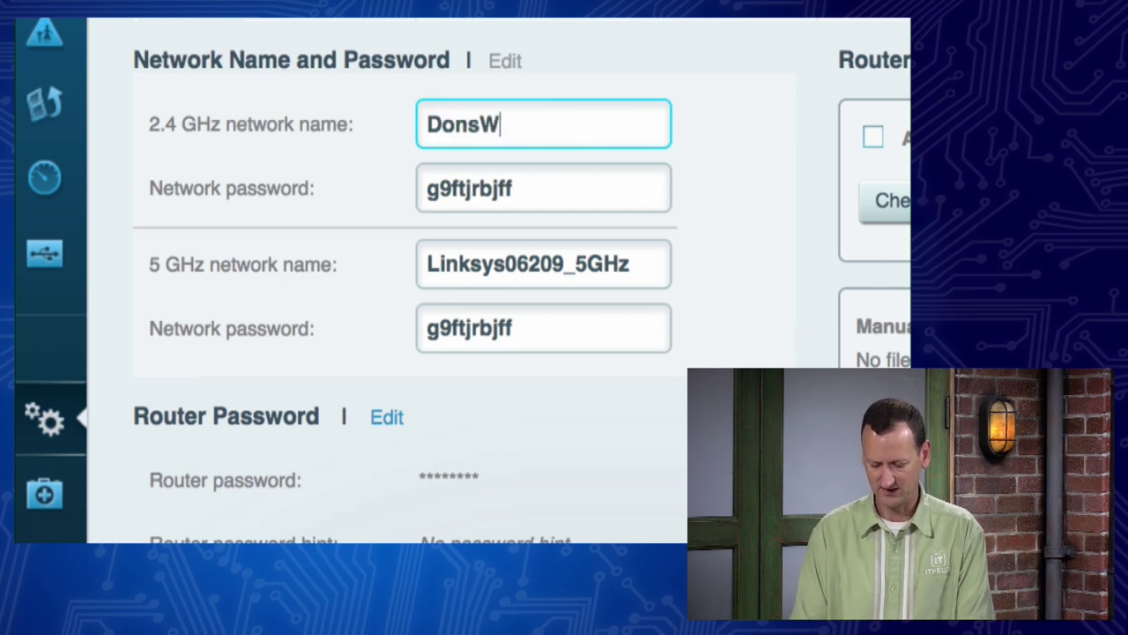
type("iFi-2.4")
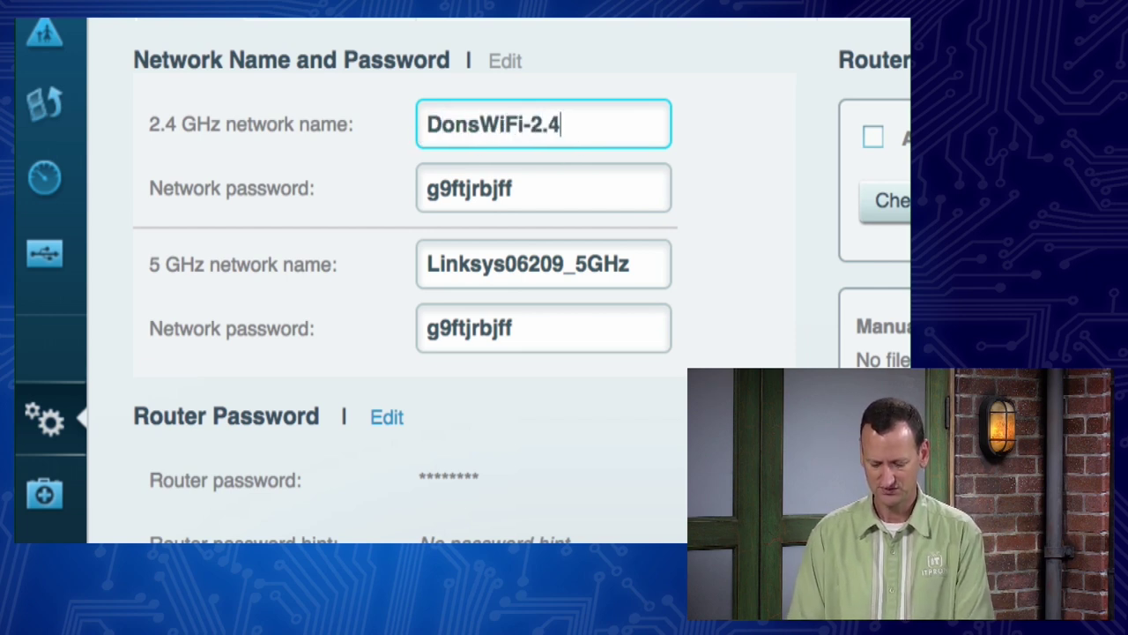
key("BackSpace")
key("BackSpace")
type("4")
key("BackSpace")
type(".4")
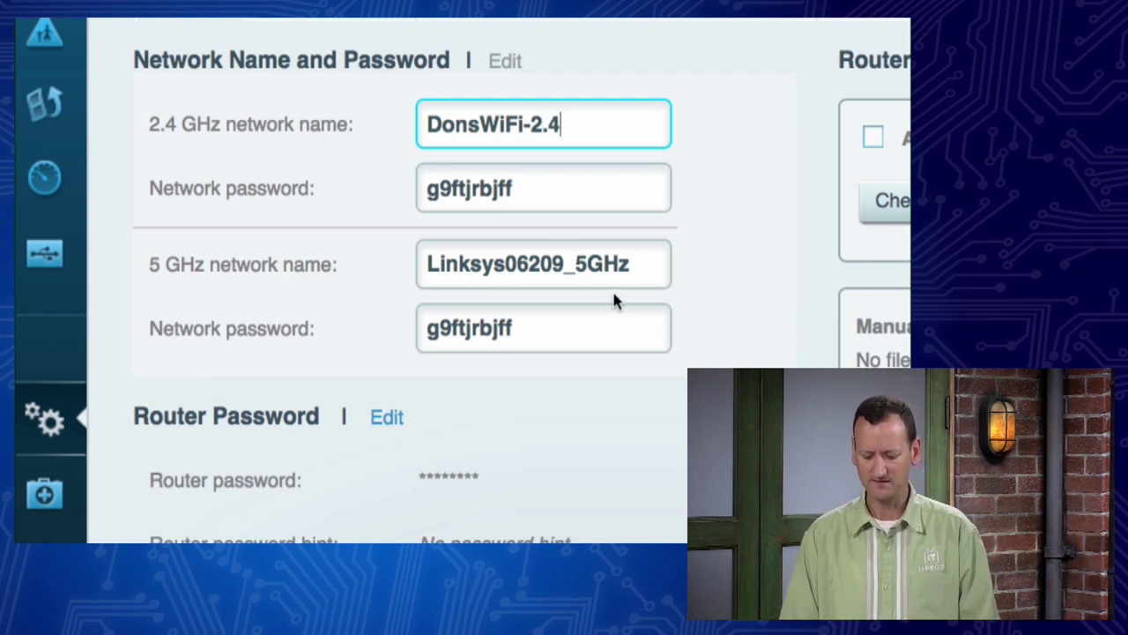
Step: Rename the 5 GHz network DonsWiFi-Fast and change the 2.4 GHz name to DonsWiFi-Slow
left_click(617, 275)
left_click_drag(615, 275, 429, 279)
type("DonsWiFi")
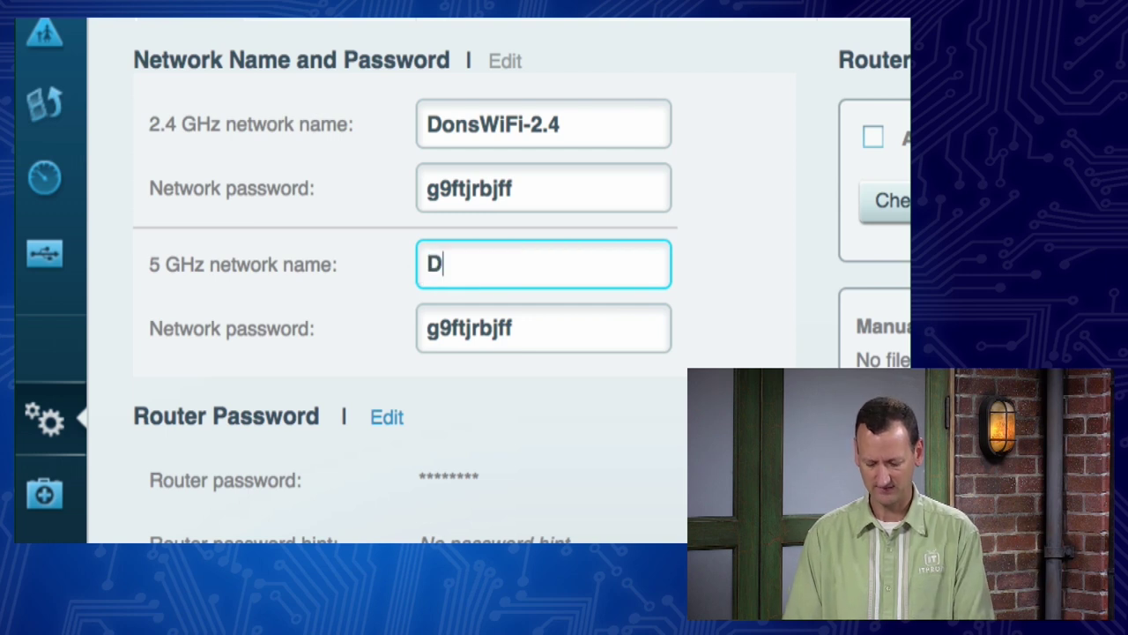
type("-5")
key("BackSpace")
type("Fast")
left_click(577, 132)
key("BackSpace")
key("BackSpace")
key("BackSpace")
type("Slow")
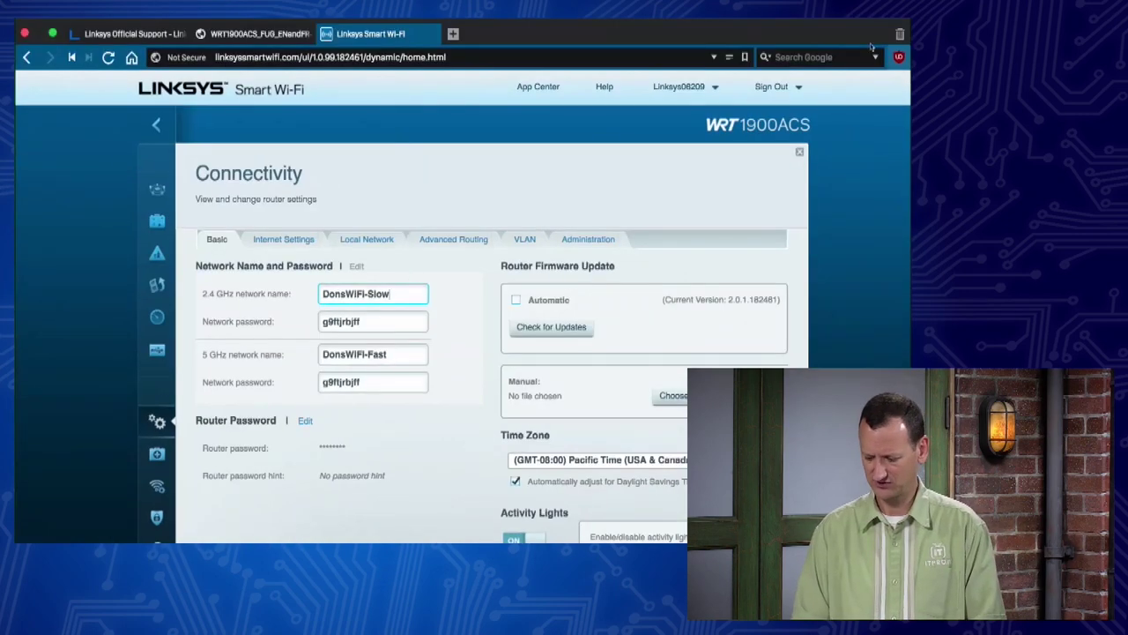
Step: On the Mac desktop, turn Wi-Fi on from the menu bar and check available networks
key("ctrl+Left")
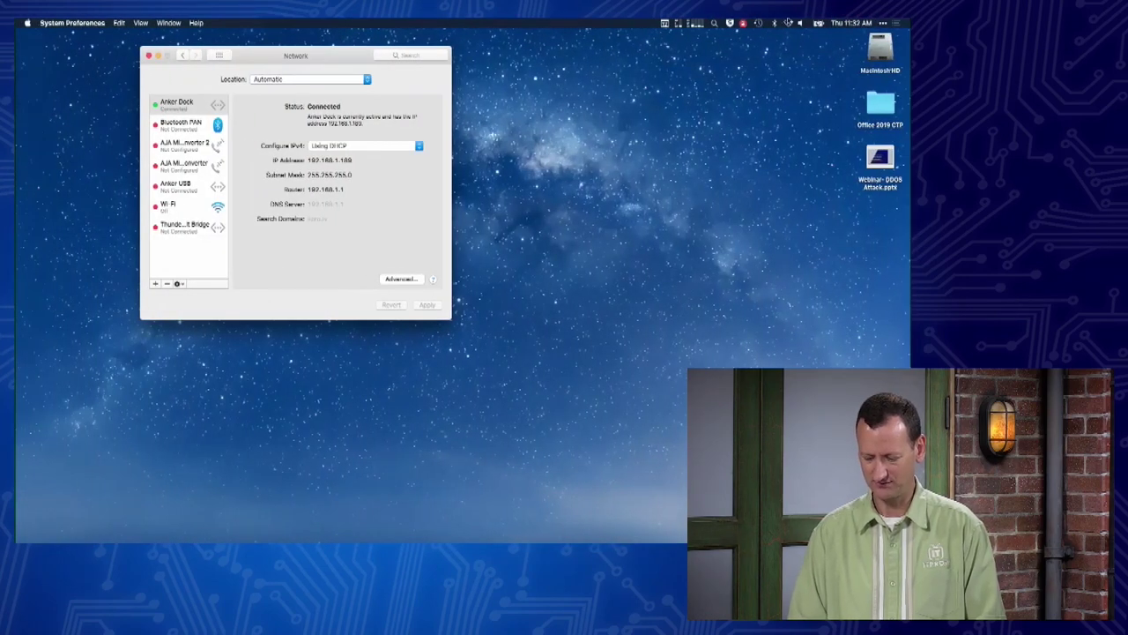
left_click(788, 22)
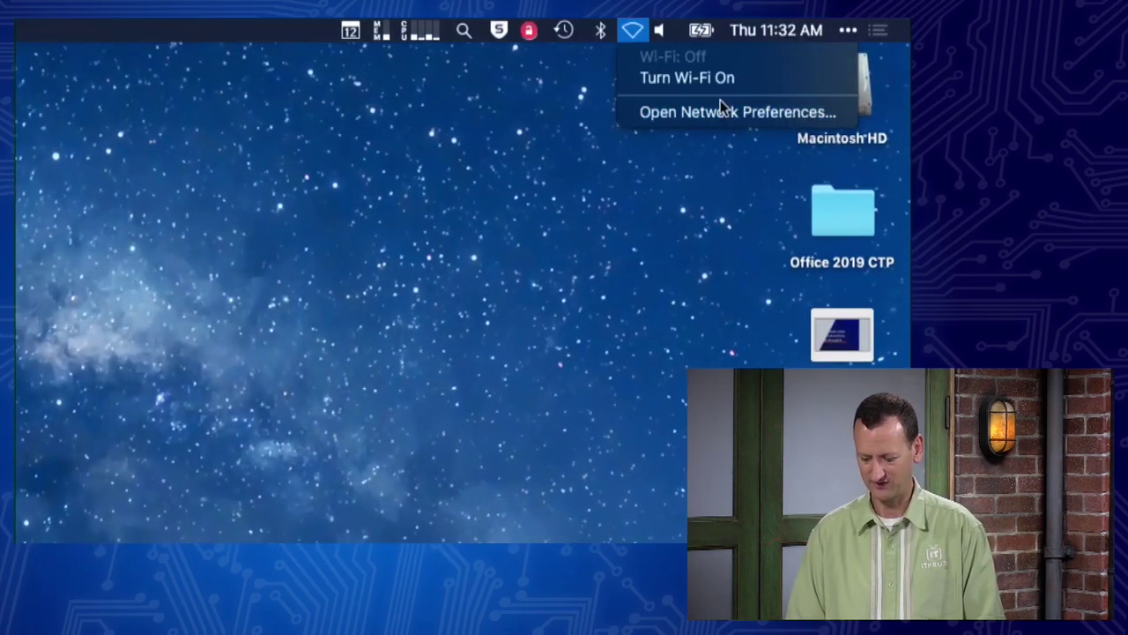
left_click(726, 79)
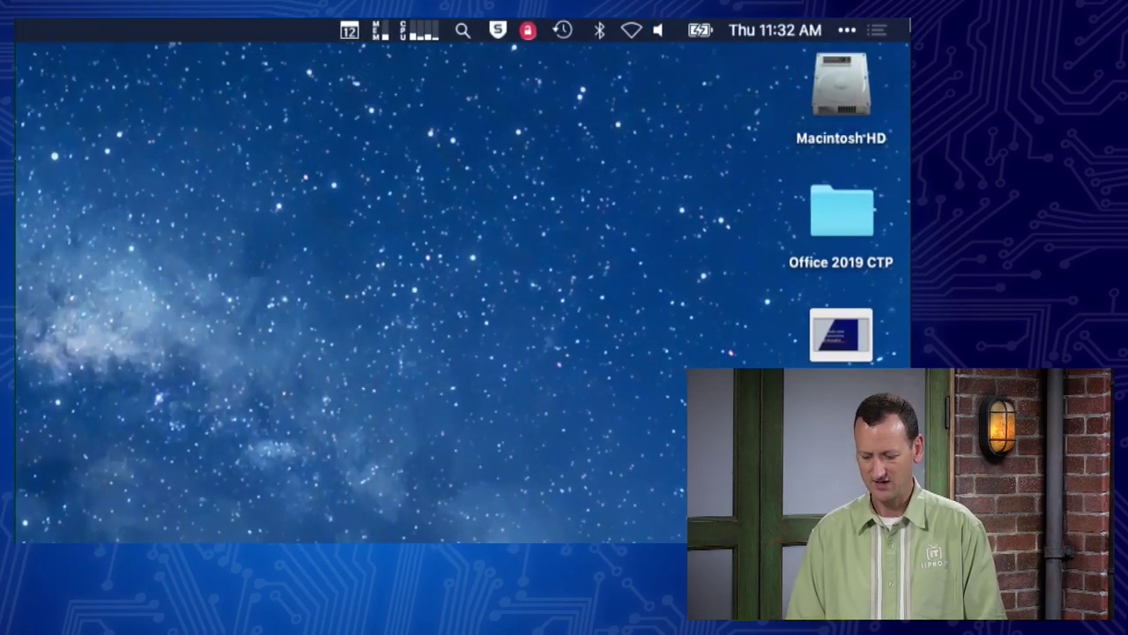
left_click(633, 30)
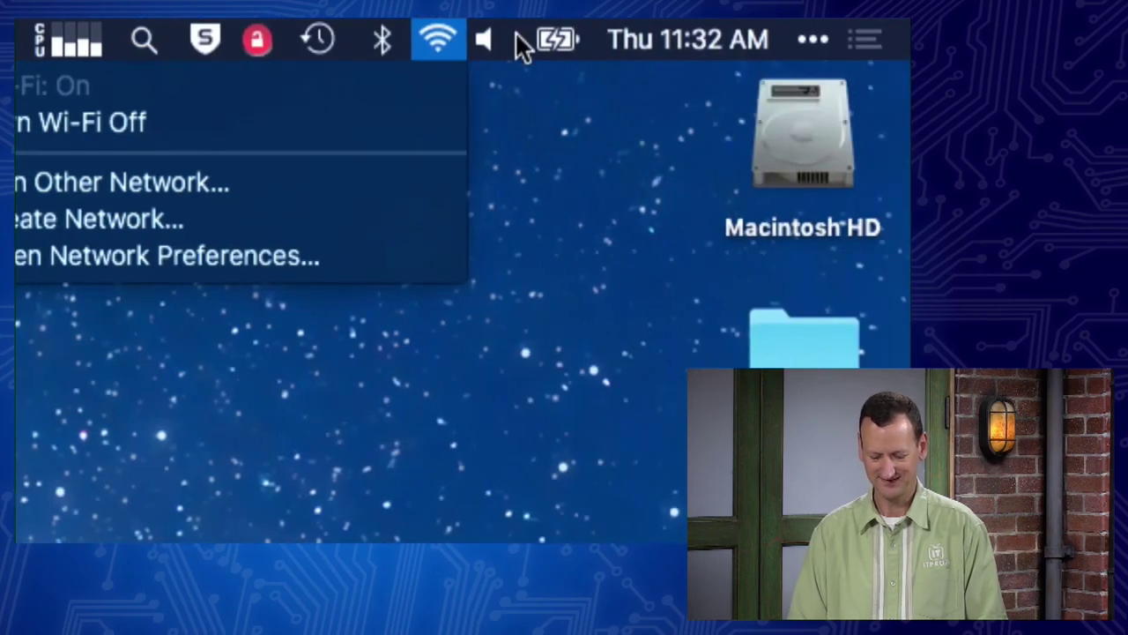
left_click(435, 39)
left_click(426, 37)
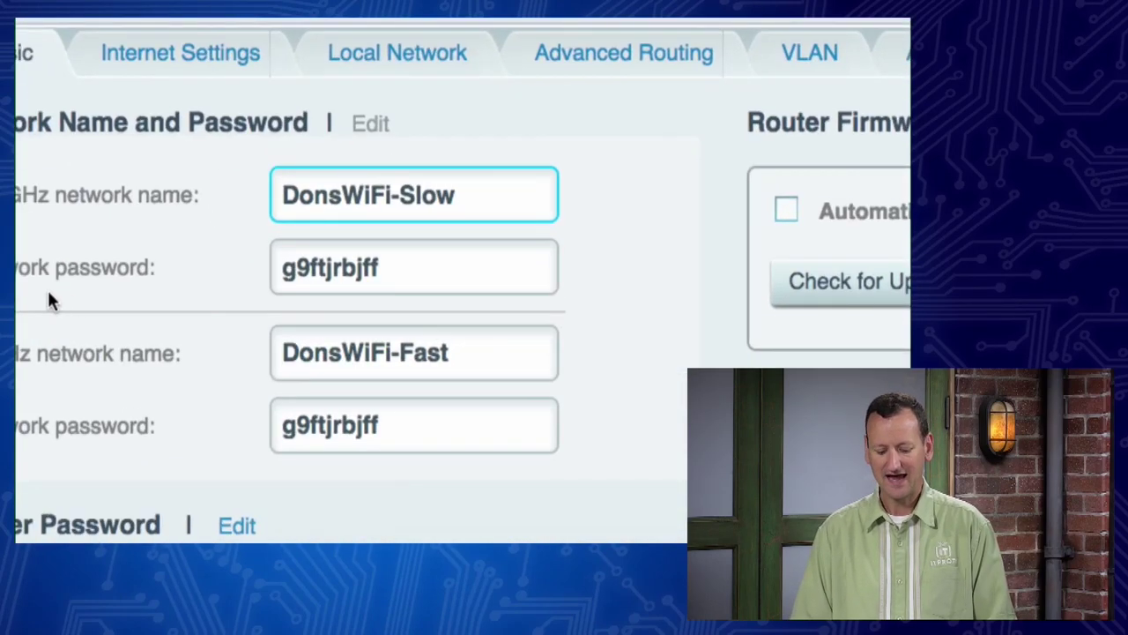
Step: Replace both the 2.4 GHz and 5 GHz Wi-Fi passwords with the same new passphrase
left_click(479, 274)
double_click(479, 274)
type("password123")
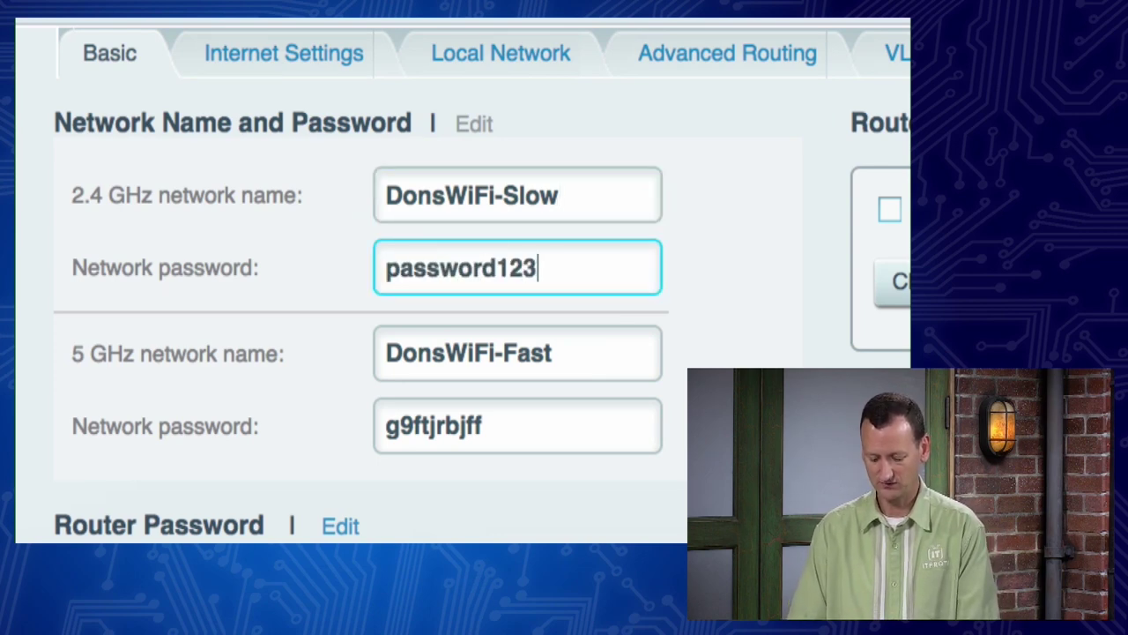
double_click(489, 427)
type("password123")
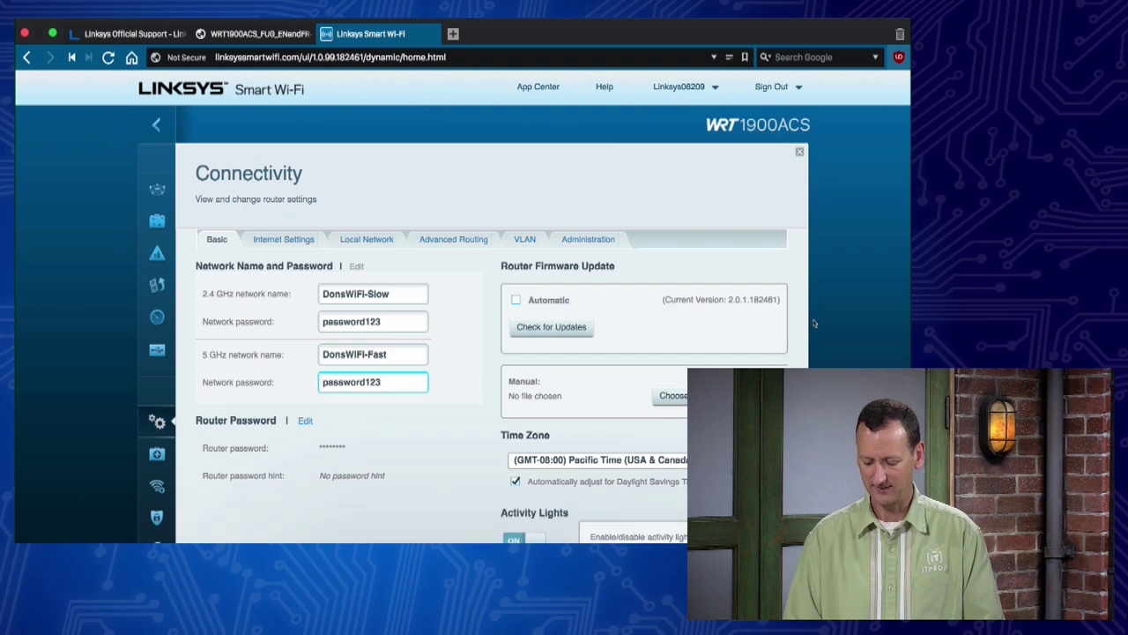
Step: Apply the new network settings, confirm the wireless change warning, and dismiss the applying notice
scroll(804, 325, "down", 5)
left_click(748, 313)
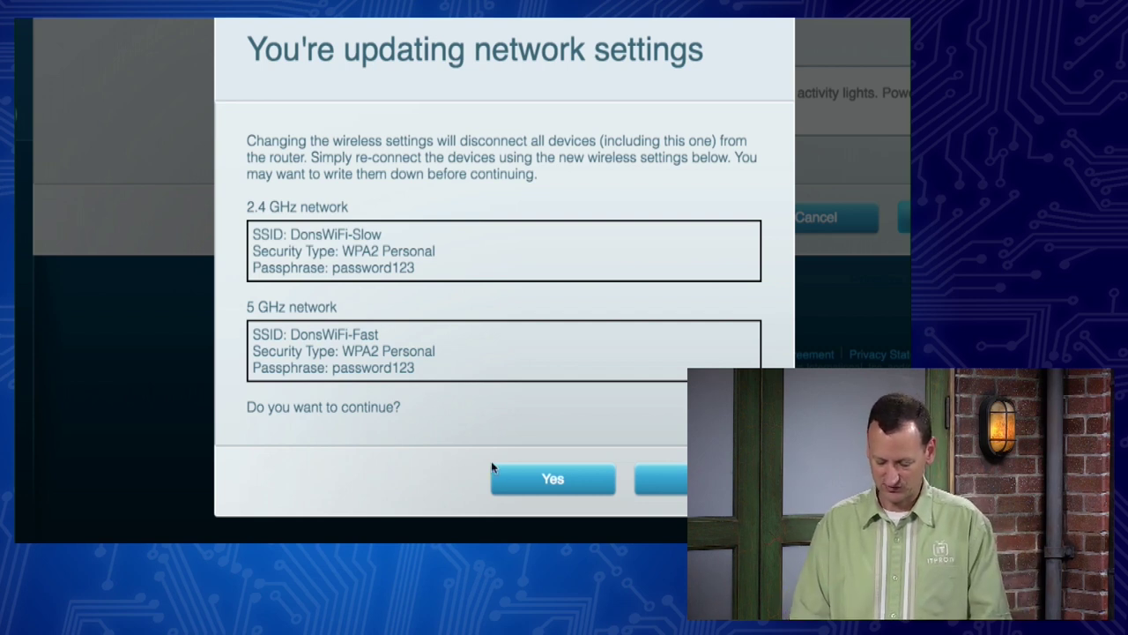
left_click(555, 479)
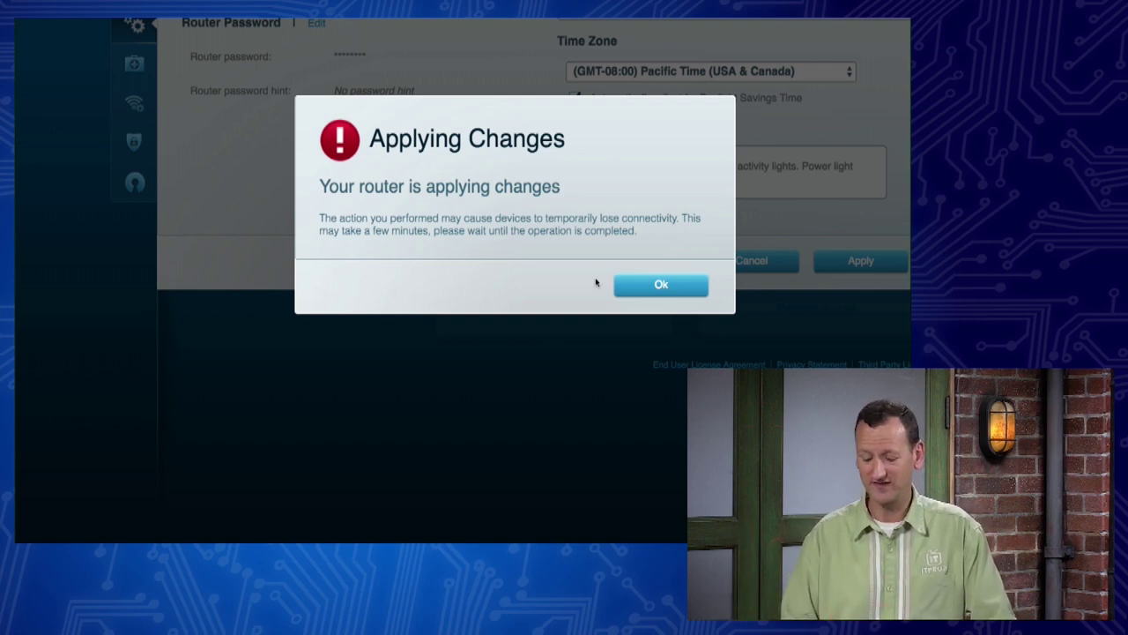
left_click(676, 286)
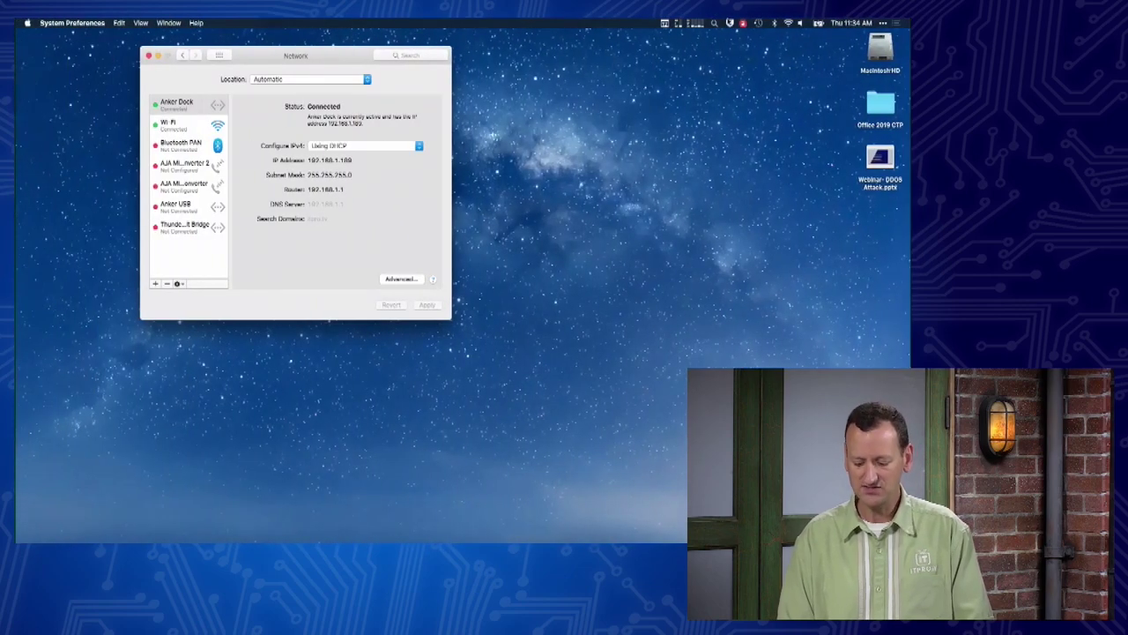
Step: Join the Mac to DonsWiFi-Fast with the new Wi-Fi password, then confirm the connection
left_click(789, 22)
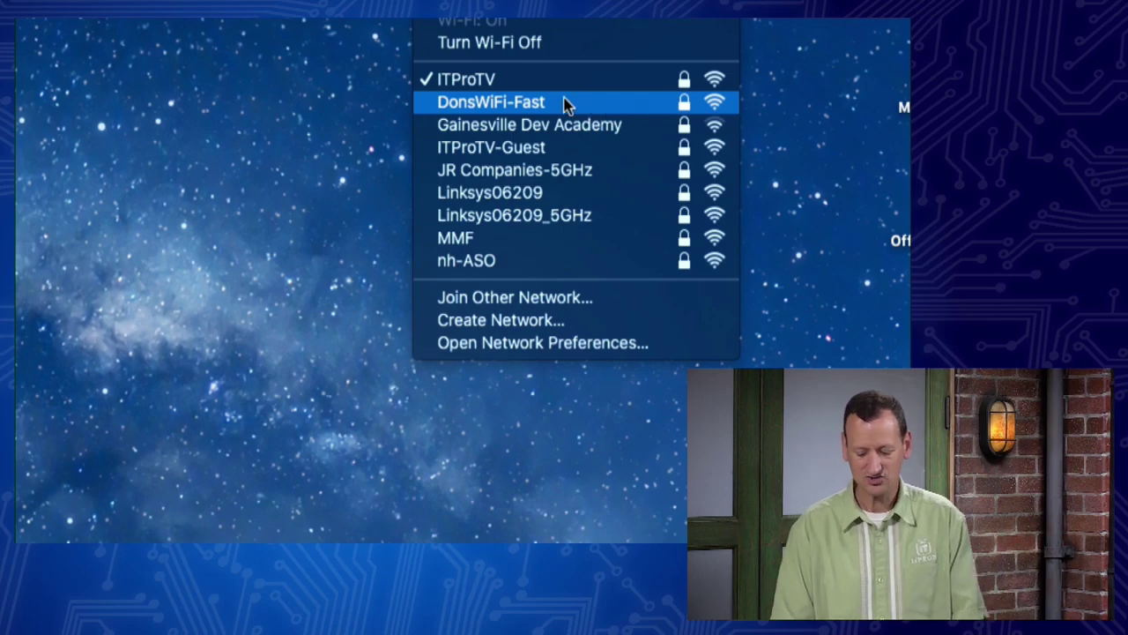
left_click(567, 103)
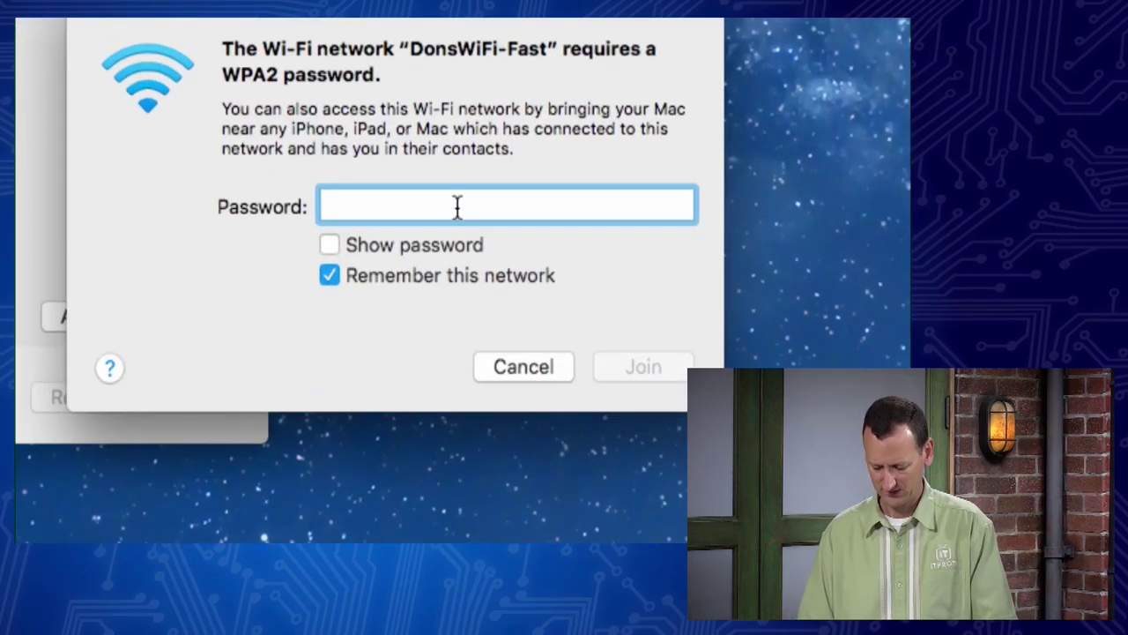
type("•••••••••")
key("BackSpace")
key("BackSpace")
key("BackSpace")
key("BackSpace")
key("BackSpace")
key("BackSpace")
key("BackSpace")
key("BackSpace")
key("BackSpace")
type("•••••••••••")
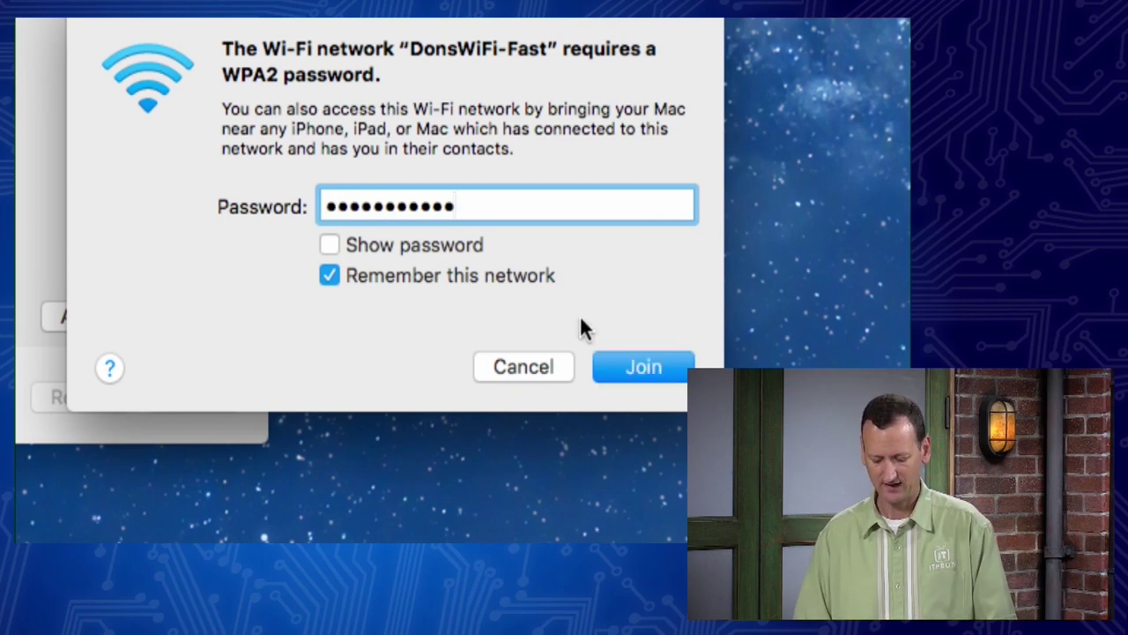
left_click(469, 245)
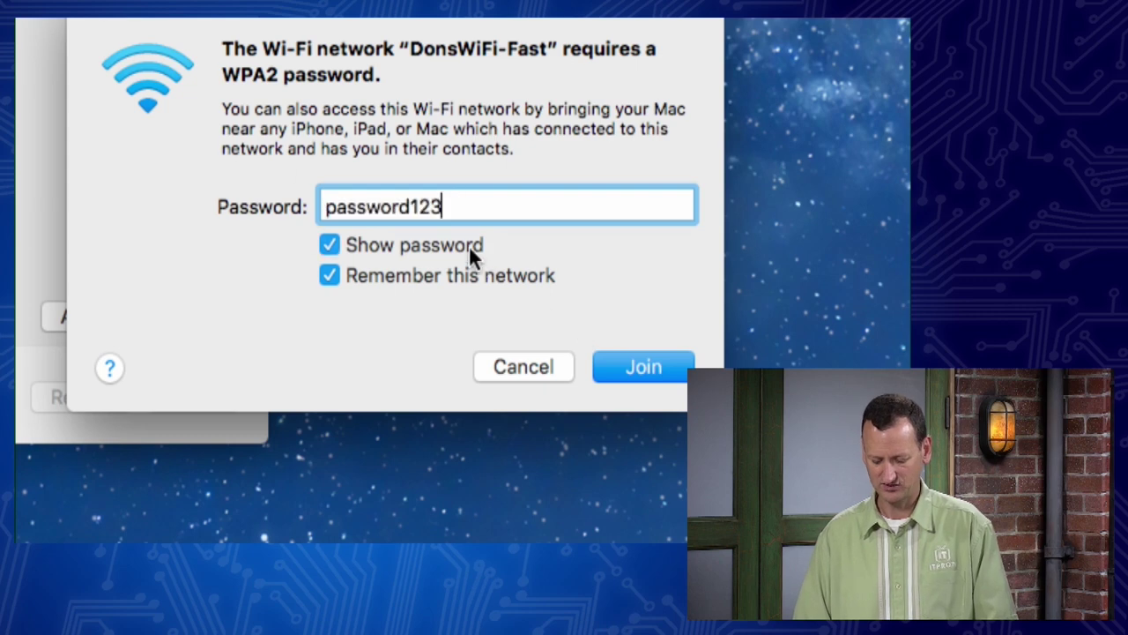
left_click(645, 369)
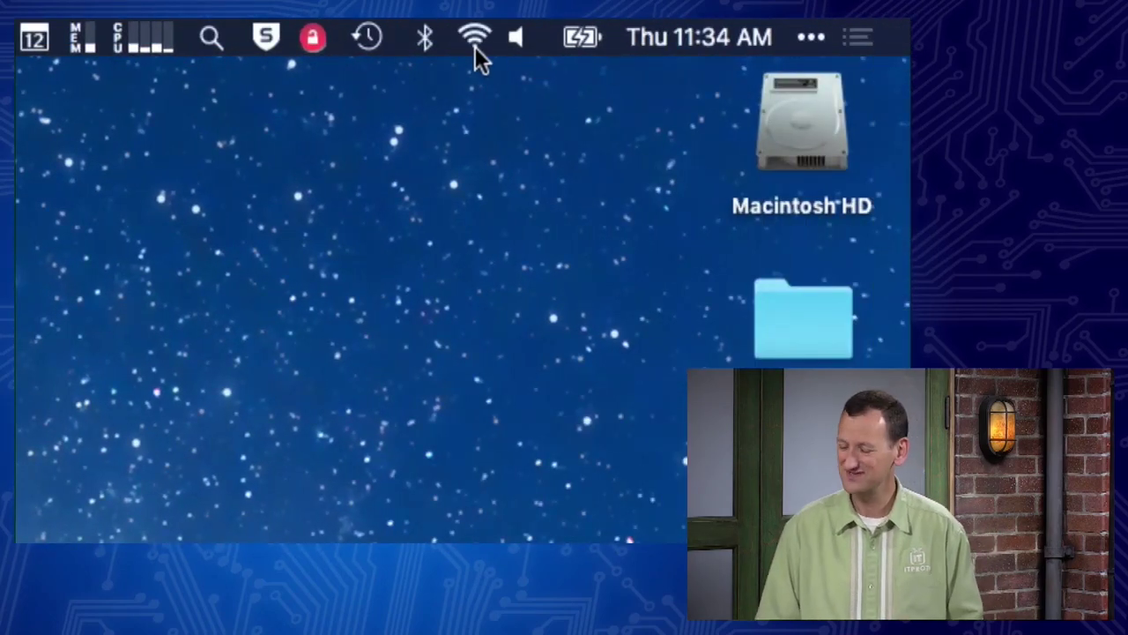
left_click(473, 40)
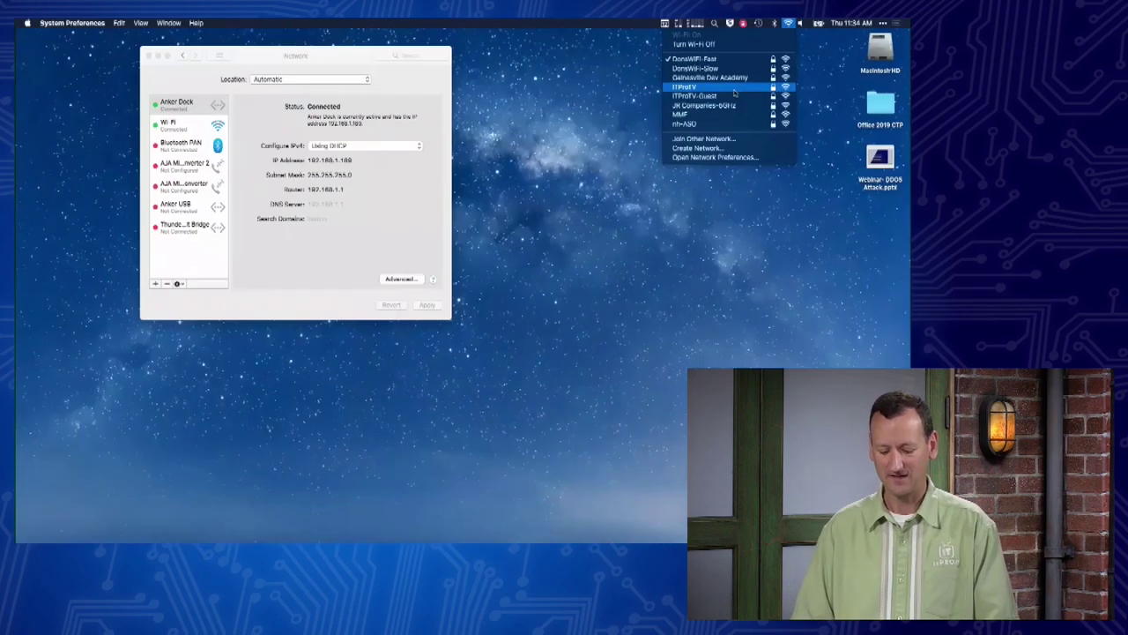
left_click(734, 185)
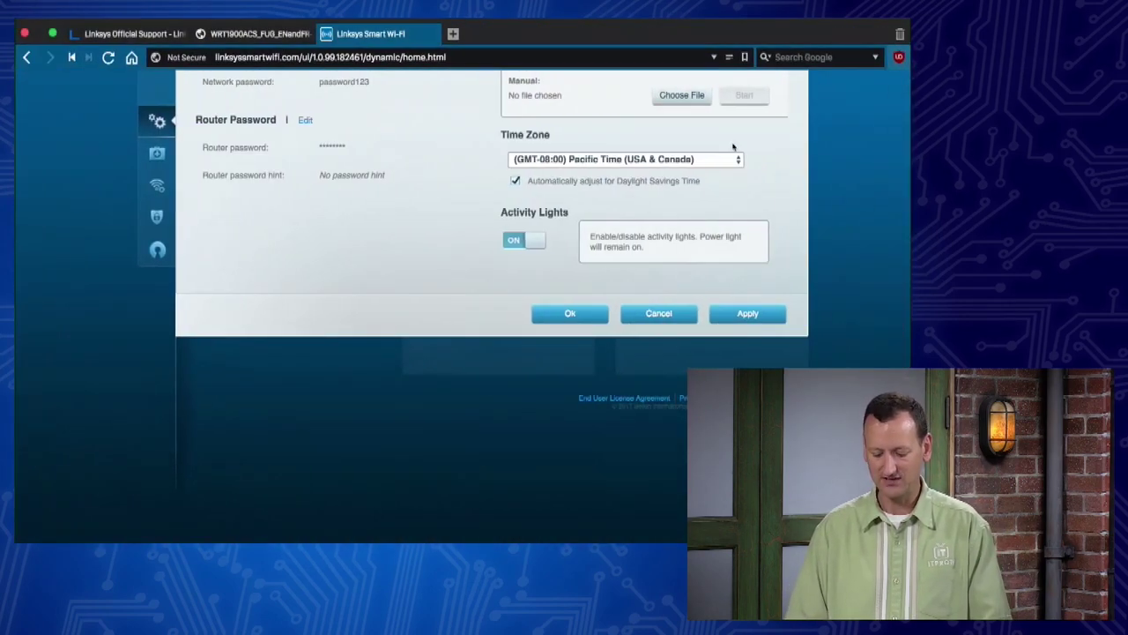
scroll(699, 214, "up", 5)
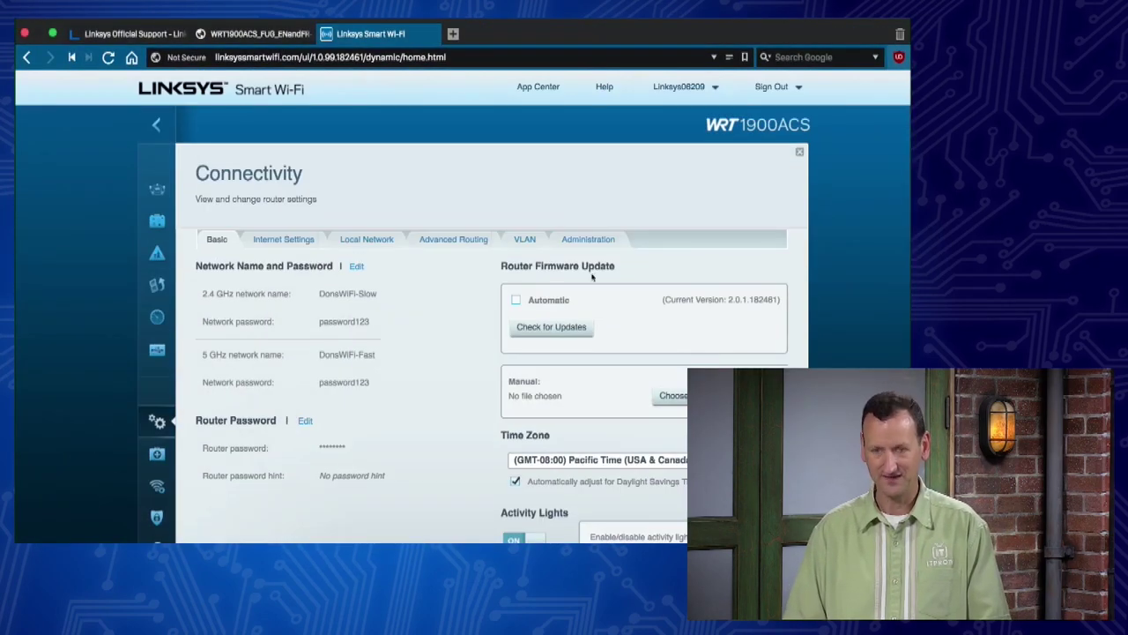
scroll(591, 277, "up", 2)
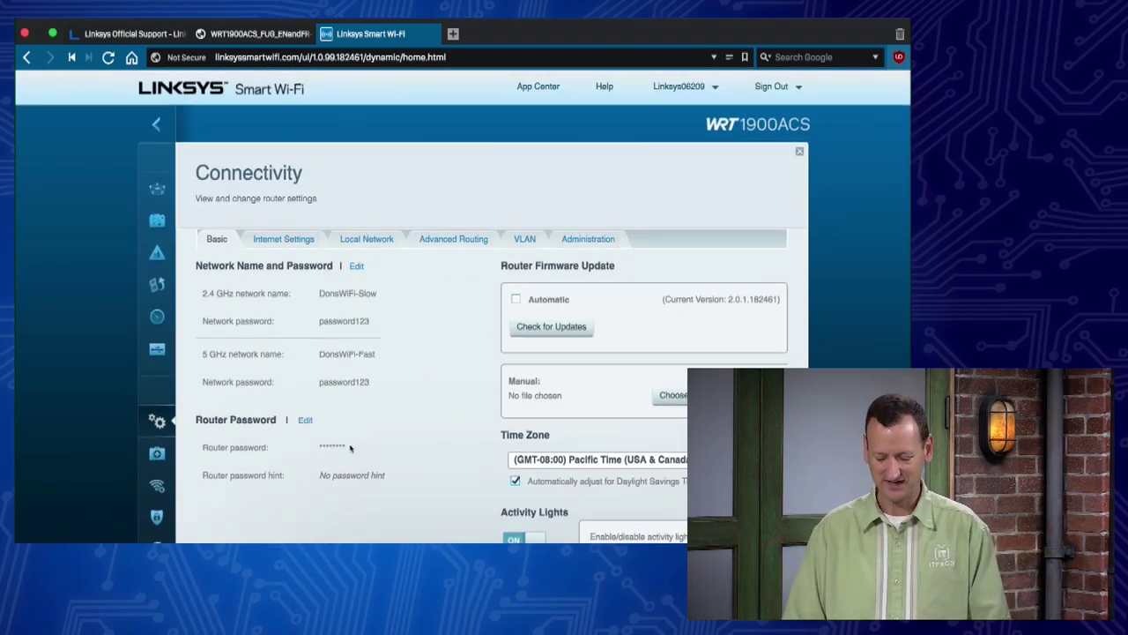
scroll(352, 447, "down", 5)
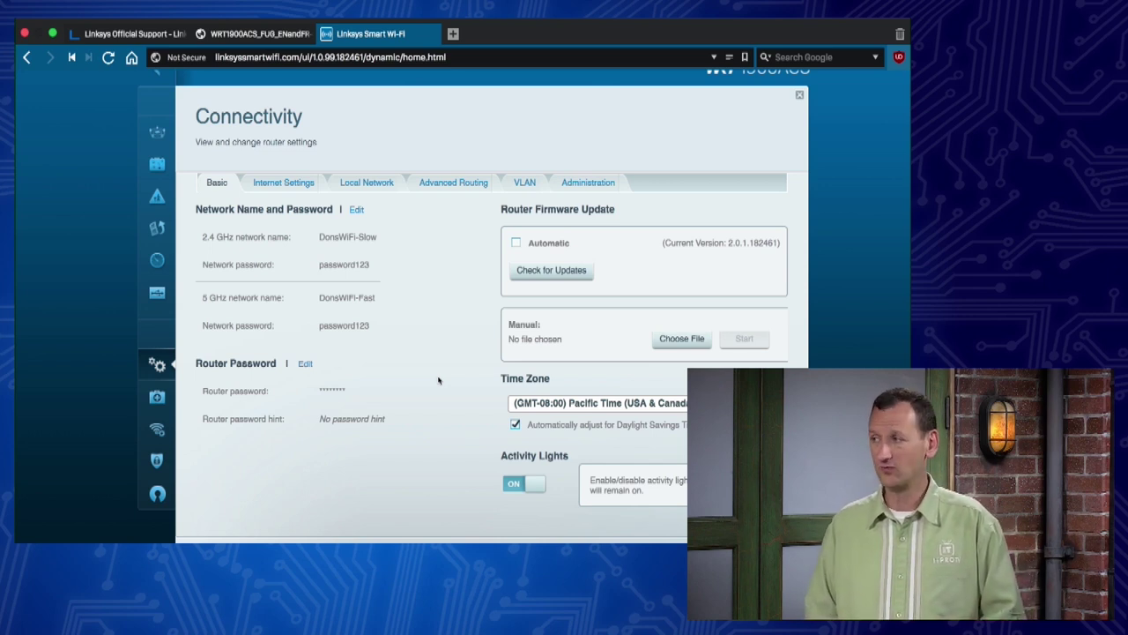
Step: Close Connectivity and show the new-firmware notice in the Network Status widget
left_click(799, 97)
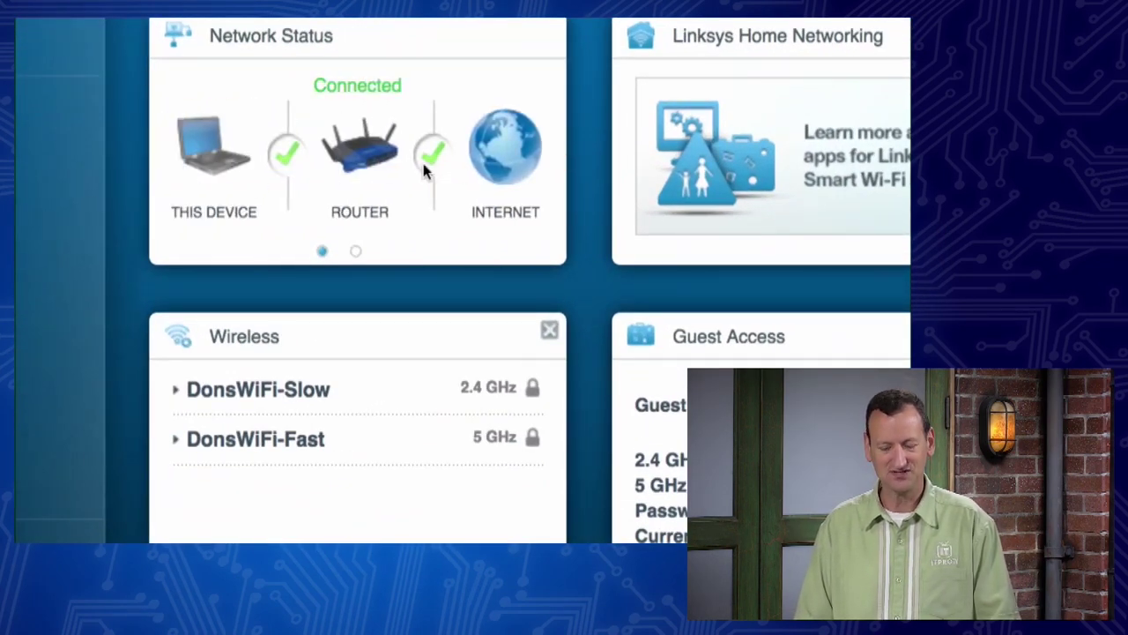
left_click(356, 254)
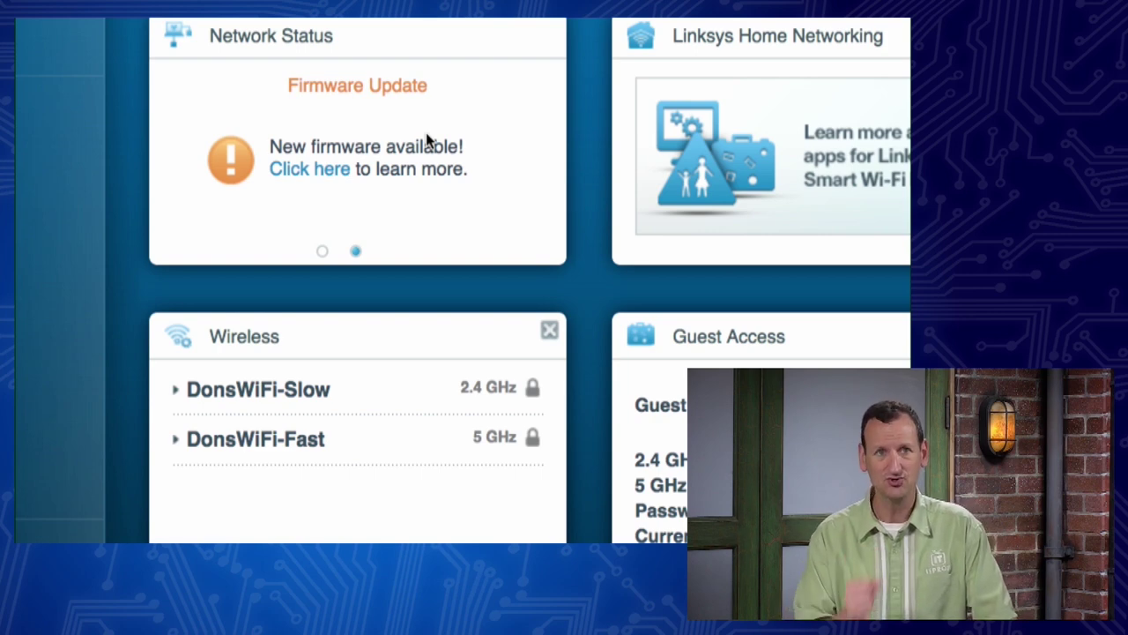
Step: Open the firmware update details to reveal version 2.0.2.188405 is available
left_click(320, 179)
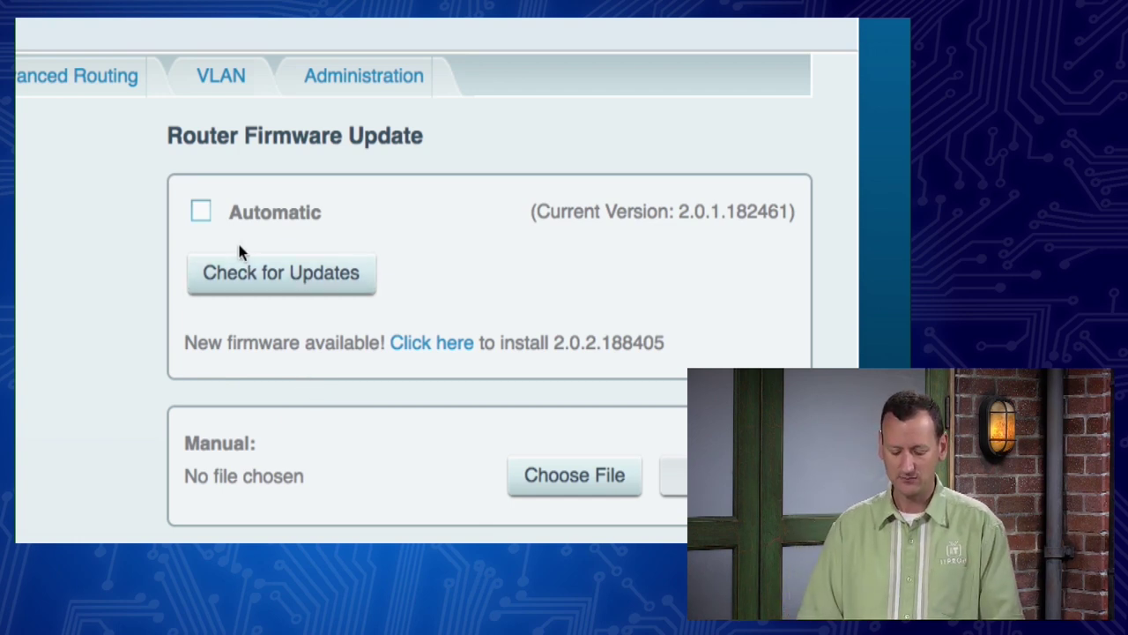
Step: Enable Automatic router firmware updates
left_click(202, 211)
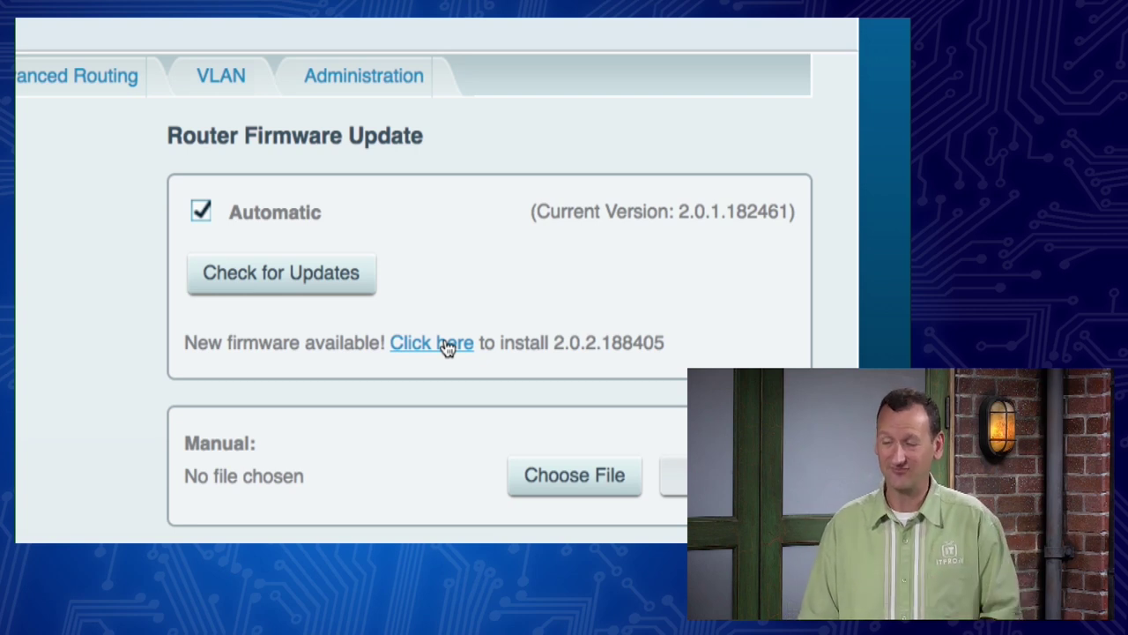
Step: Start the 2.0.2.188405 install without confirming, then open the WRT1900ACS Downloads / Firmware support page
left_click(447, 348)
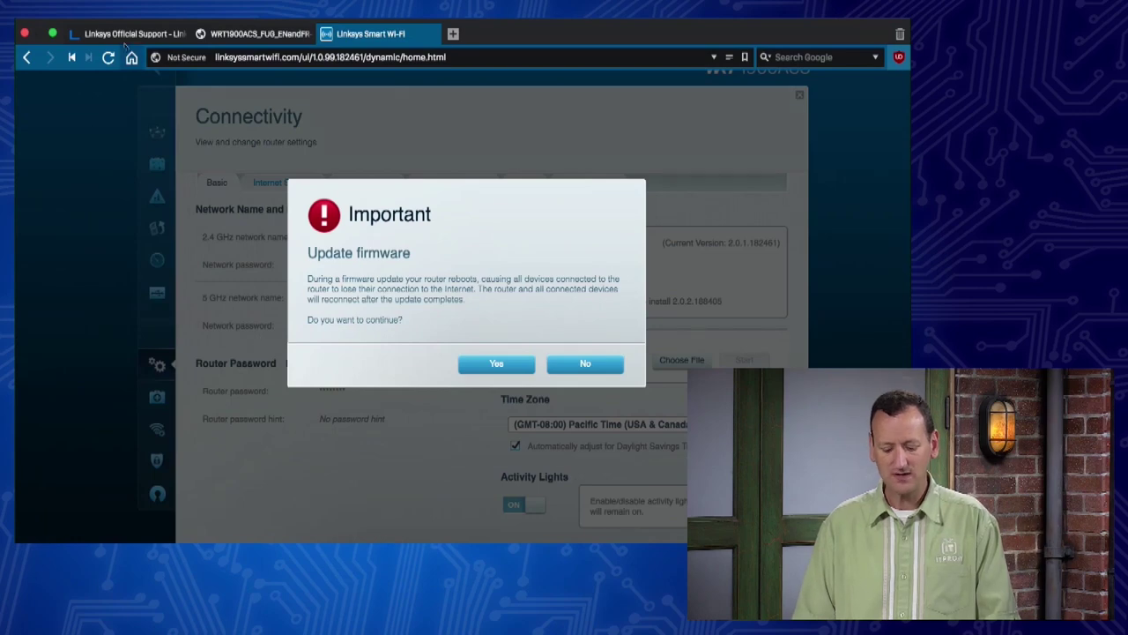
left_click(123, 39)
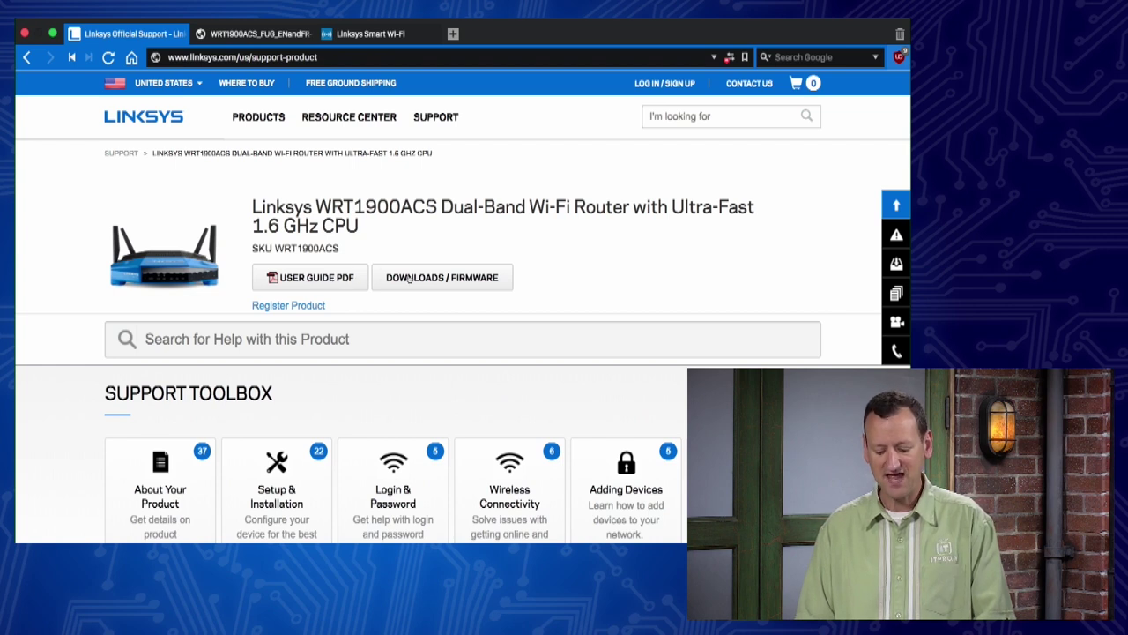
left_click(465, 286)
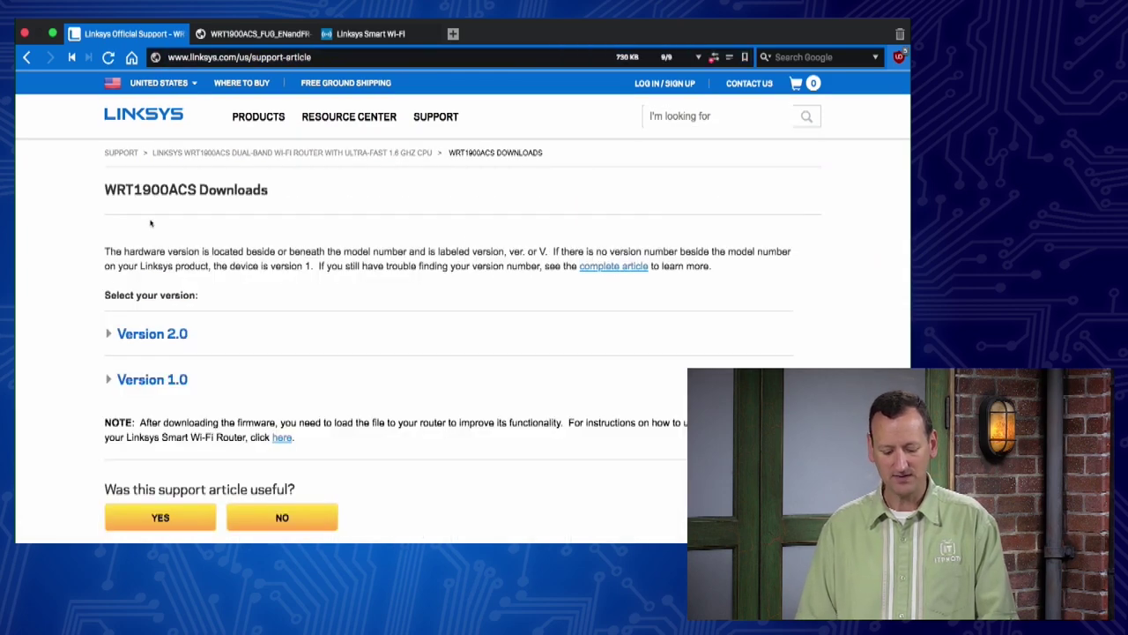
Step: Expand hardware Version 2.0 to show firmware 2.0.2.188405 (5/15/2018, 31.5 MB)
left_click(115, 335)
scroll(261, 401, "down", 3)
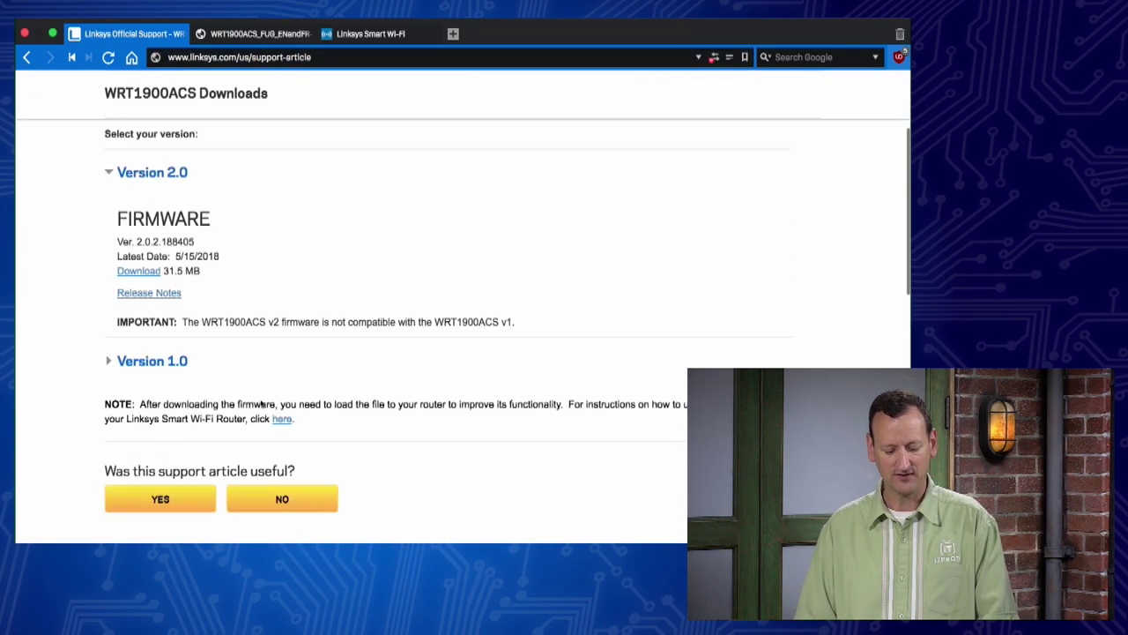
scroll(261, 401, "up", 1)
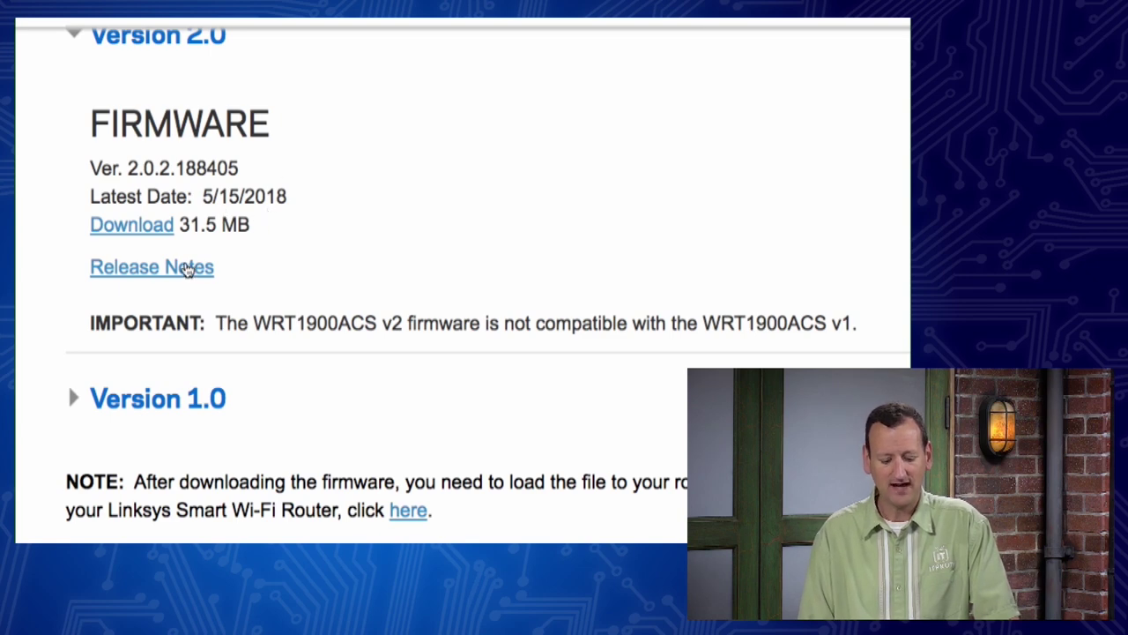
Step: Read the 2.0.2.188405 release notes, marking the V1 warning, flash support note and Patched WPA2 KRACk line
left_click(174, 274)
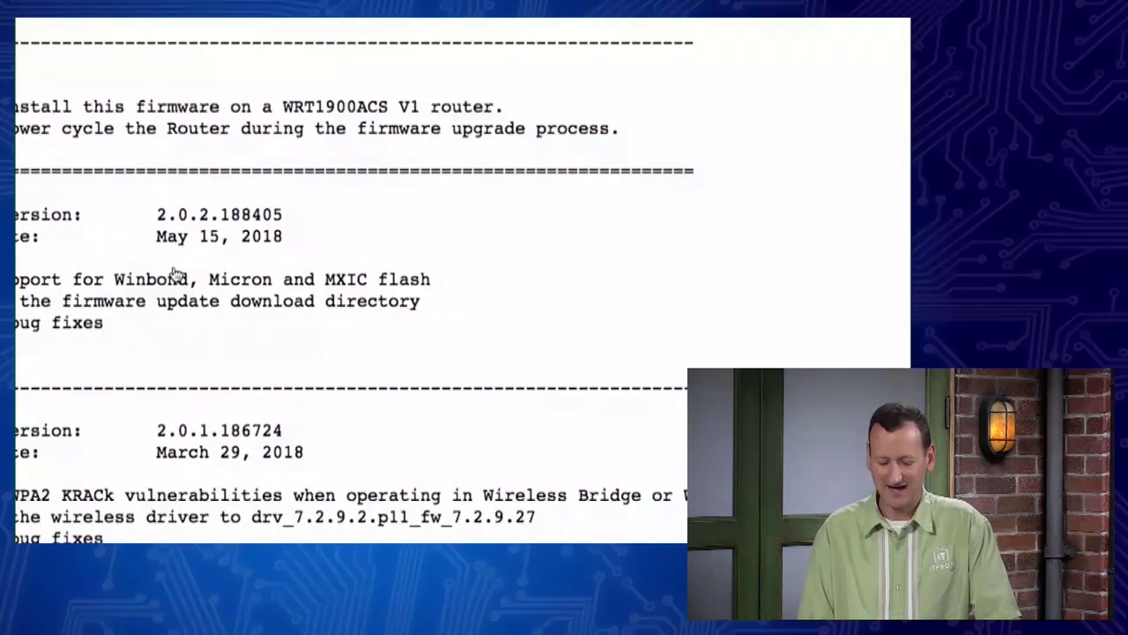
scroll(71, 279, "left", 3)
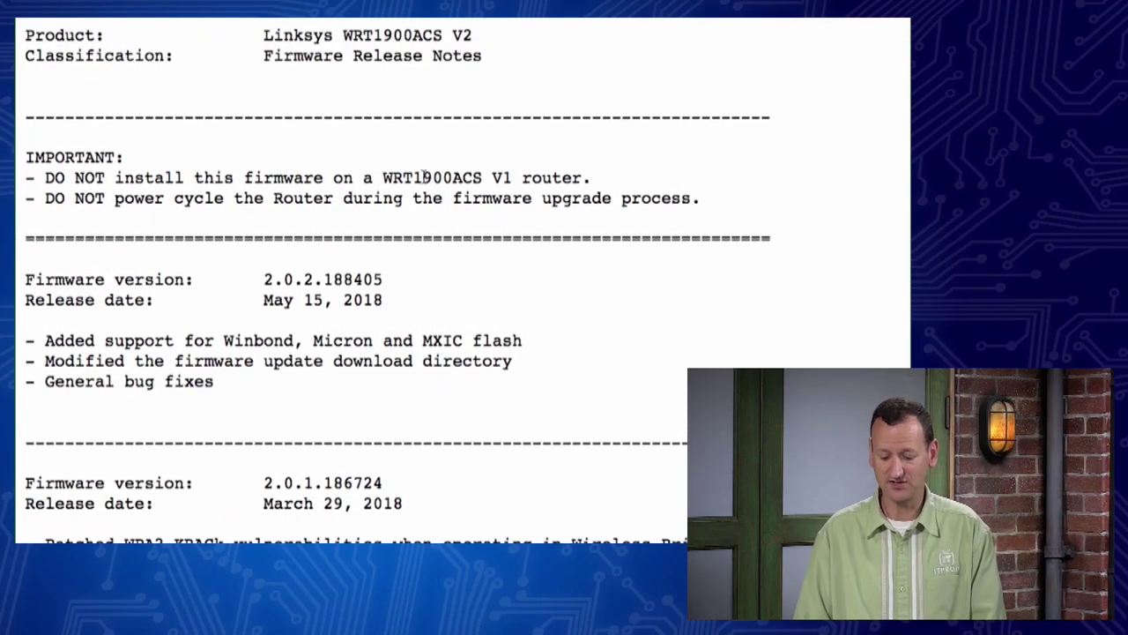
left_click_drag(423, 178, 511, 178)
left_click(513, 178)
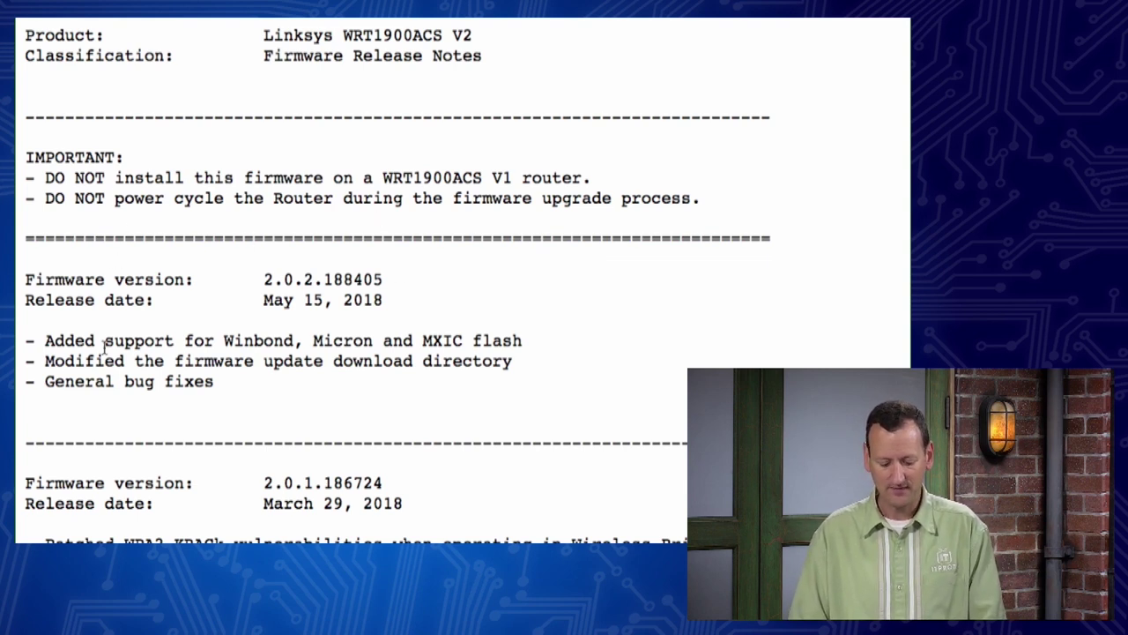
left_click_drag(43, 340, 523, 344)
left_click(534, 345)
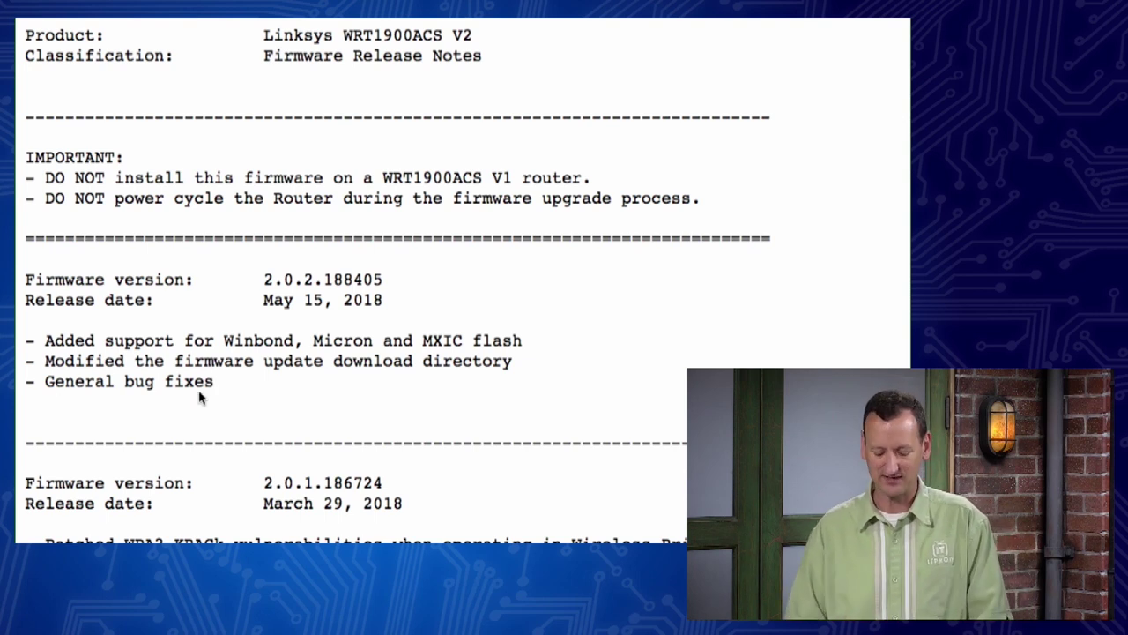
scroll(144, 428, "down", 5)
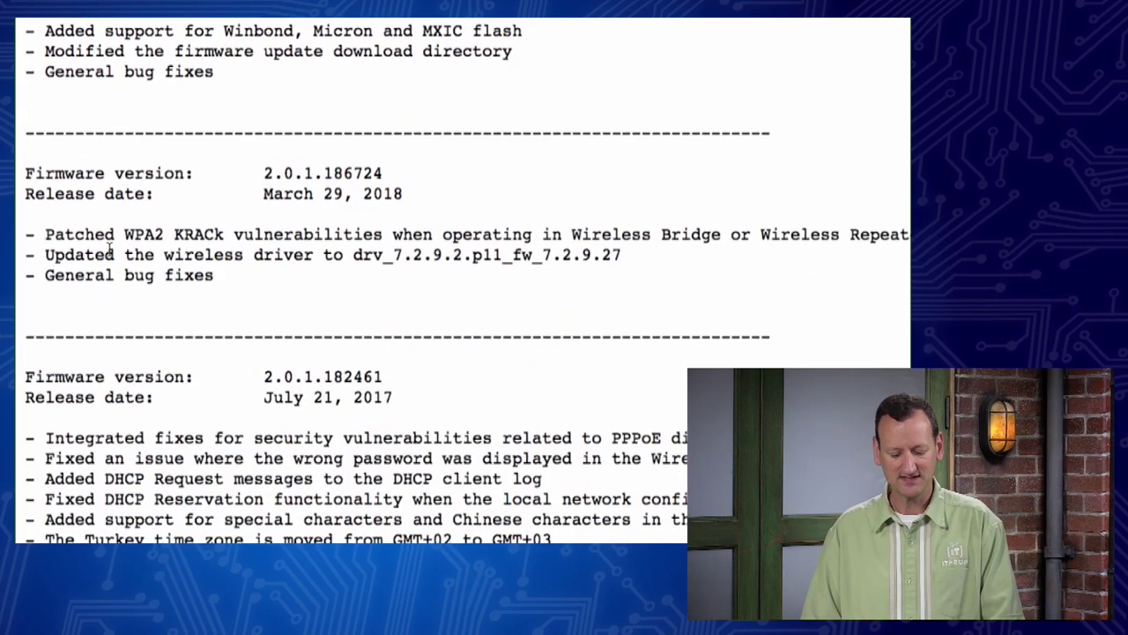
left_click_drag(45, 238, 640, 236)
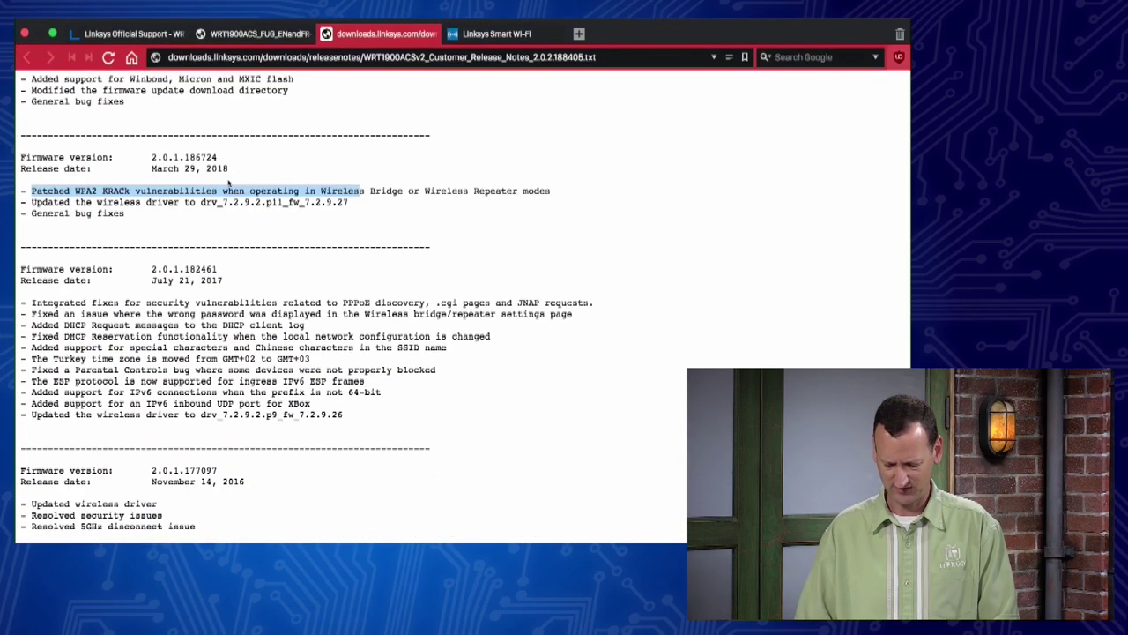
Step: Decline the pending firmware update and return to the release notes
left_click(454, 34)
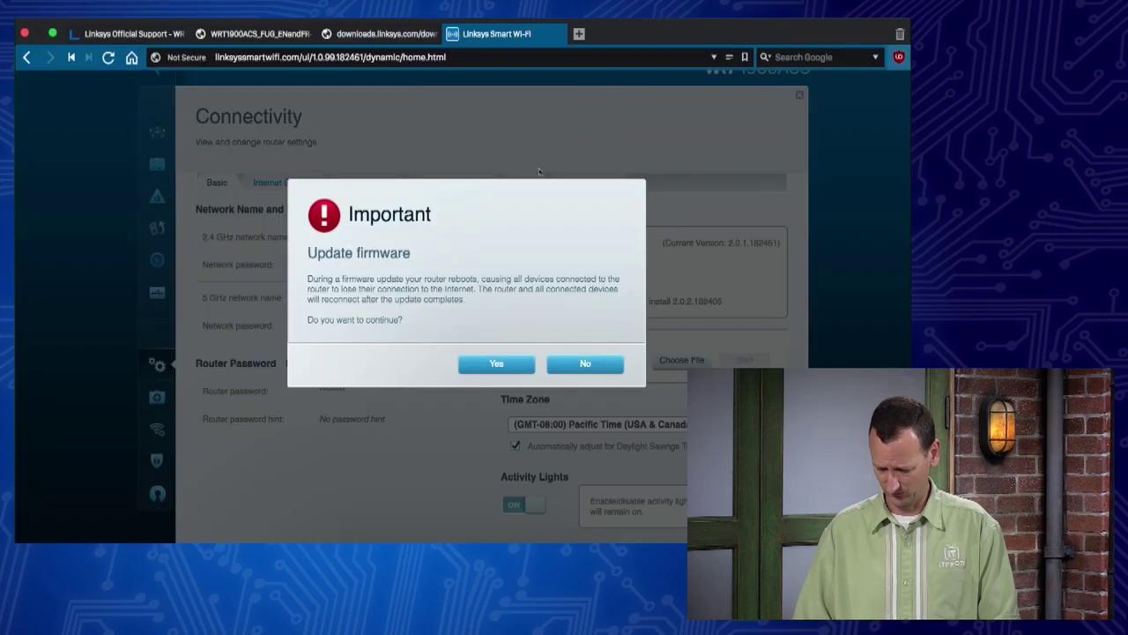
left_click(586, 363)
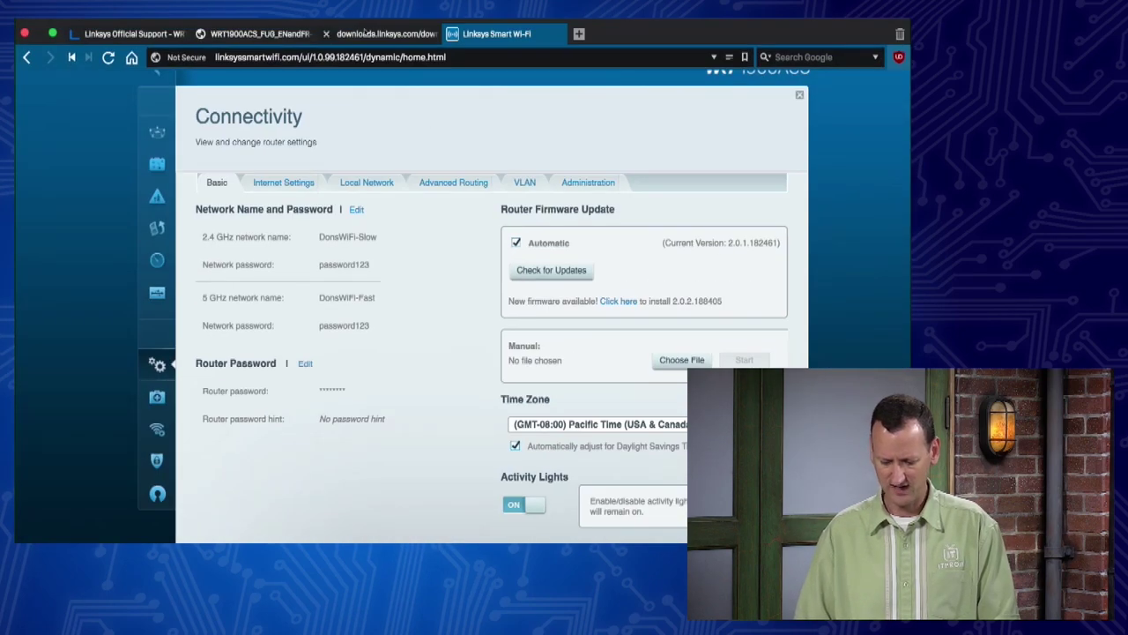
left_click(364, 34)
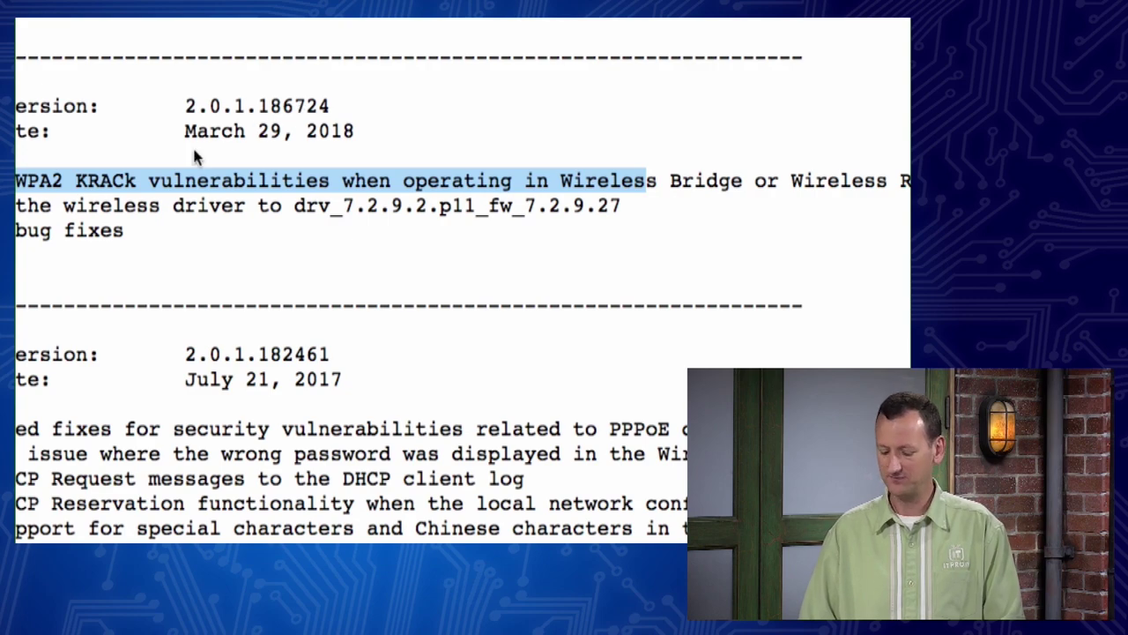
scroll(168, 101, "left", 3)
scroll(173, 93, "up", 5)
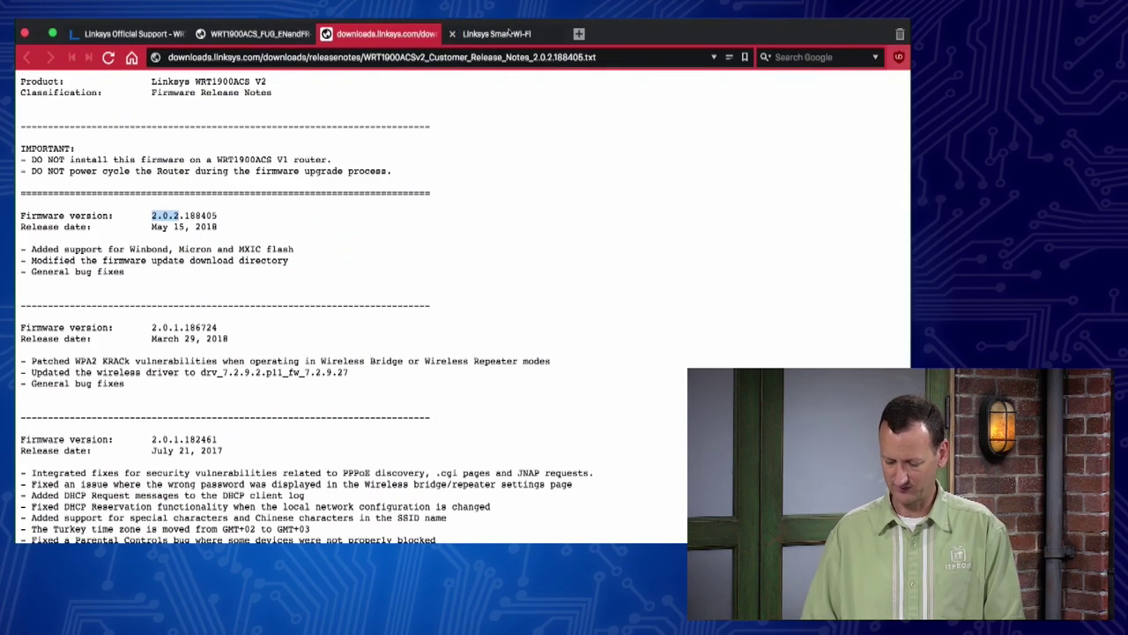
Step: Compare the installed 2.0.1.182461 notes and KRACk patch, then return to Connectivity
left_click(509, 33)
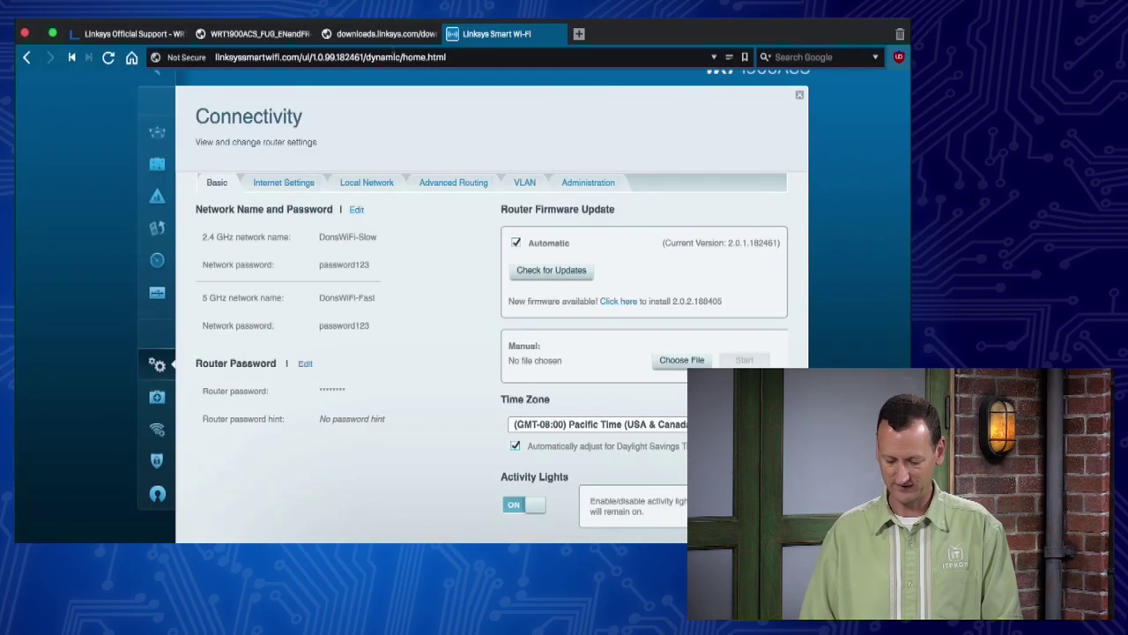
left_click(367, 35)
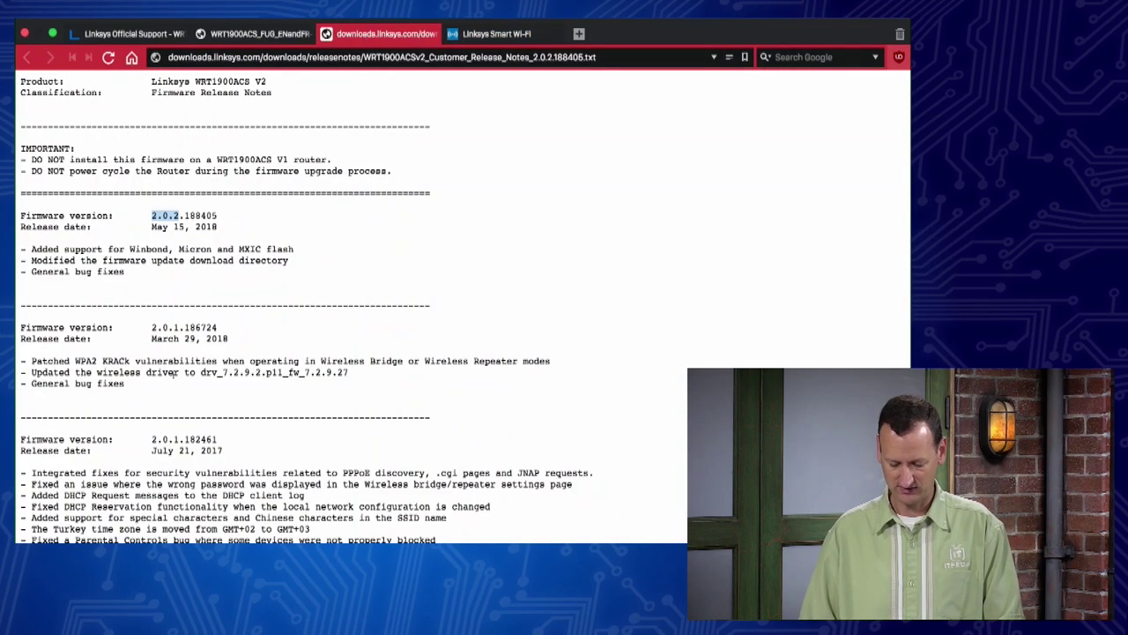
scroll(150, 450, "down", 3)
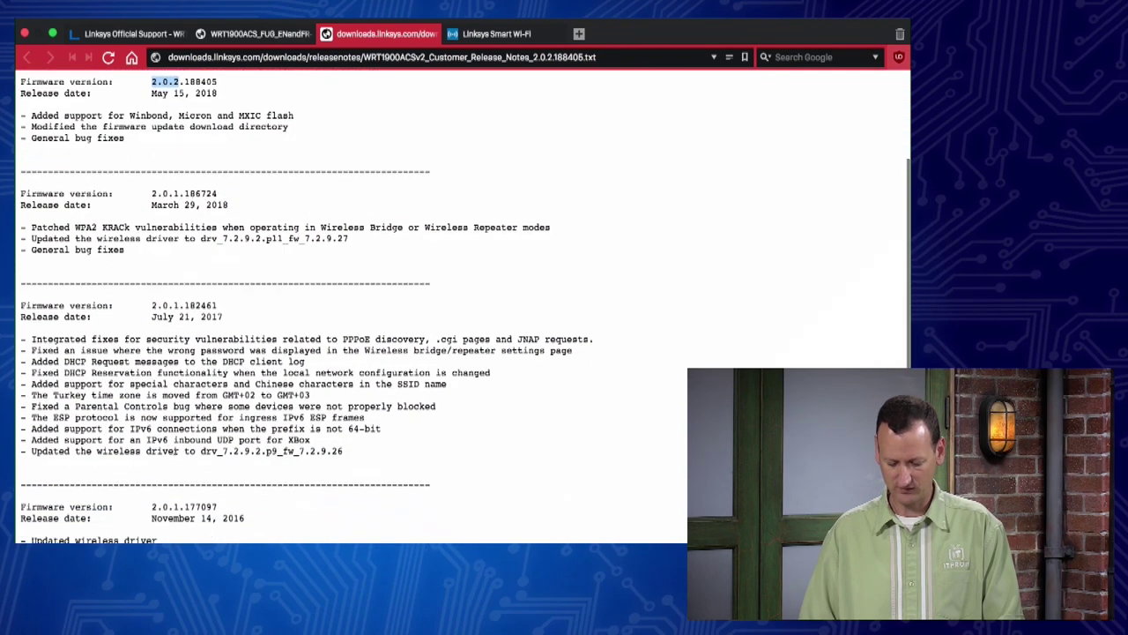
left_click_drag(151, 305, 218, 324)
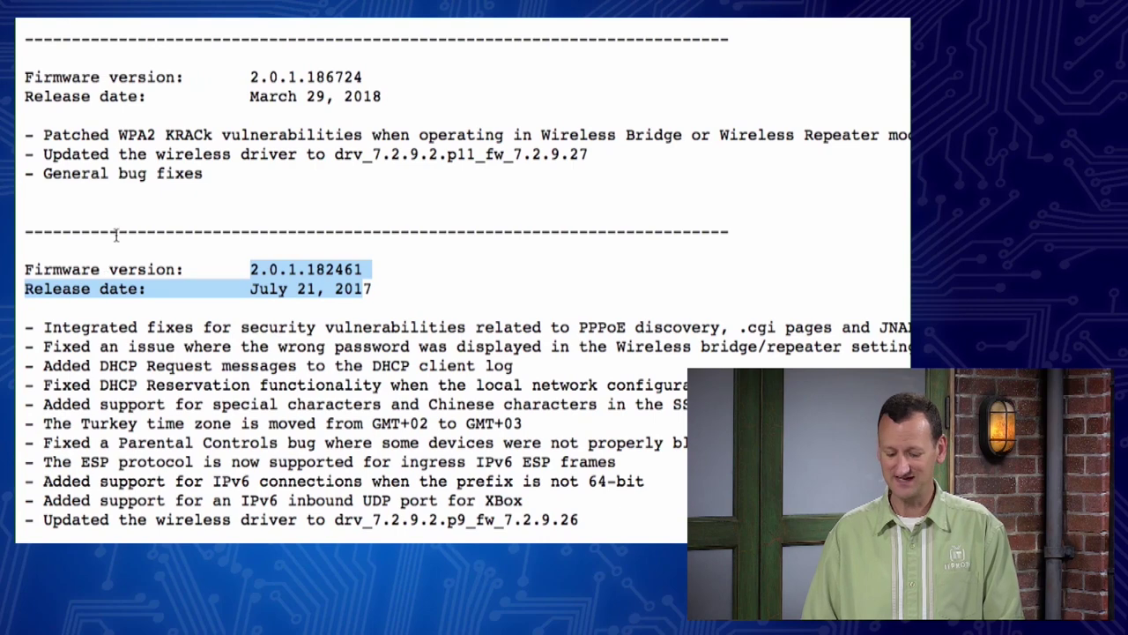
left_click_drag(33, 132, 383, 129)
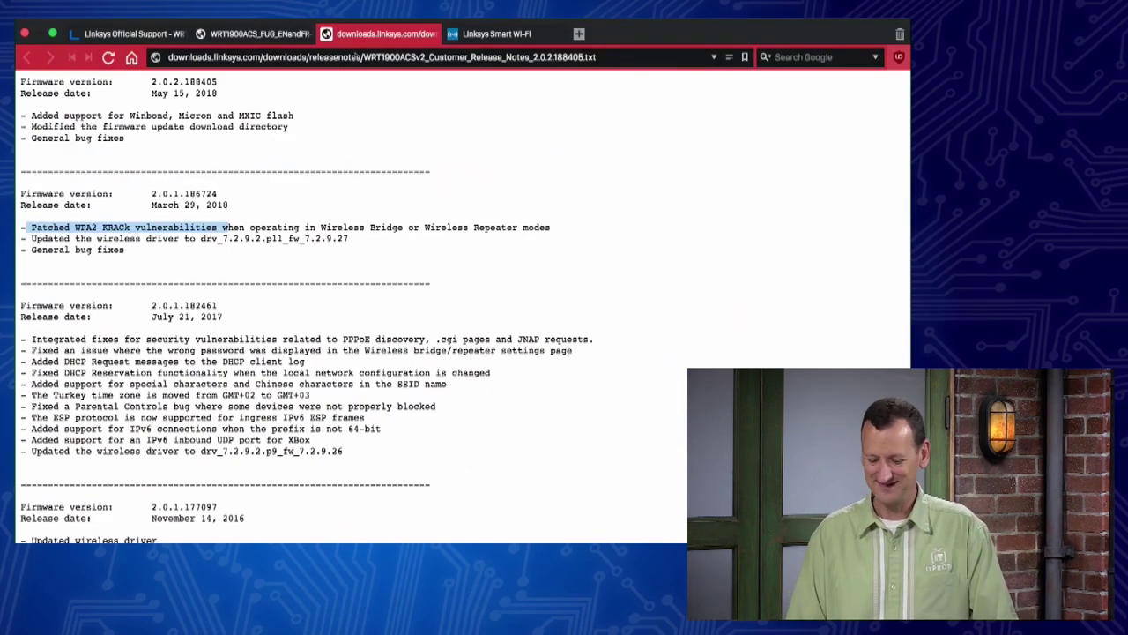
left_click(505, 36)
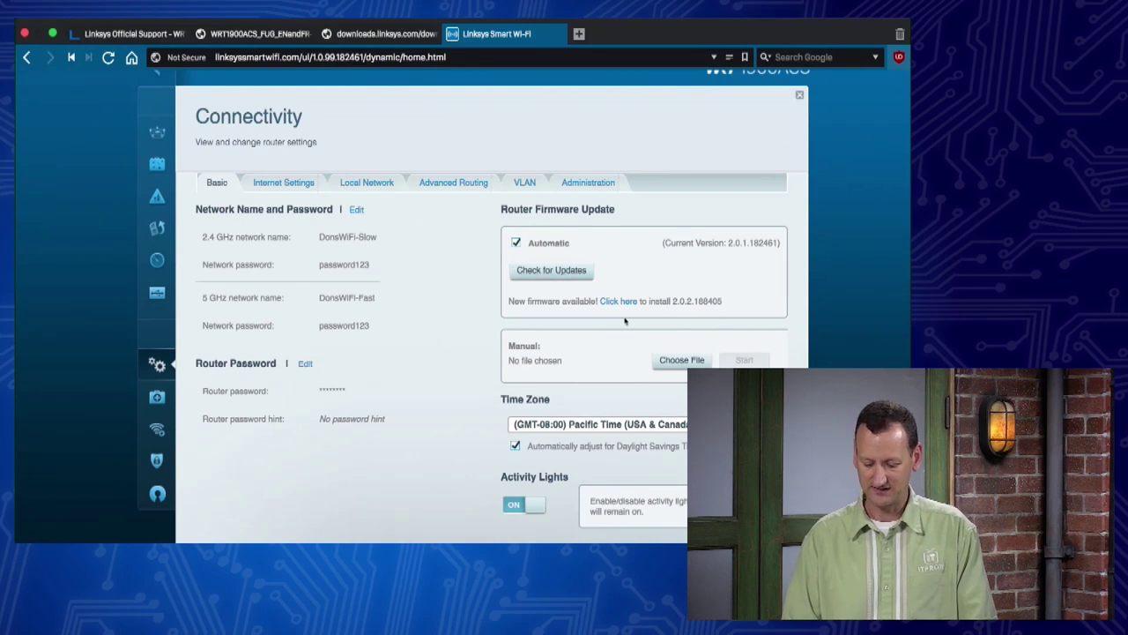
Step: Check for updates and confirm installing firmware 2.0.2.188405, accepting the router reboot
left_click(566, 273)
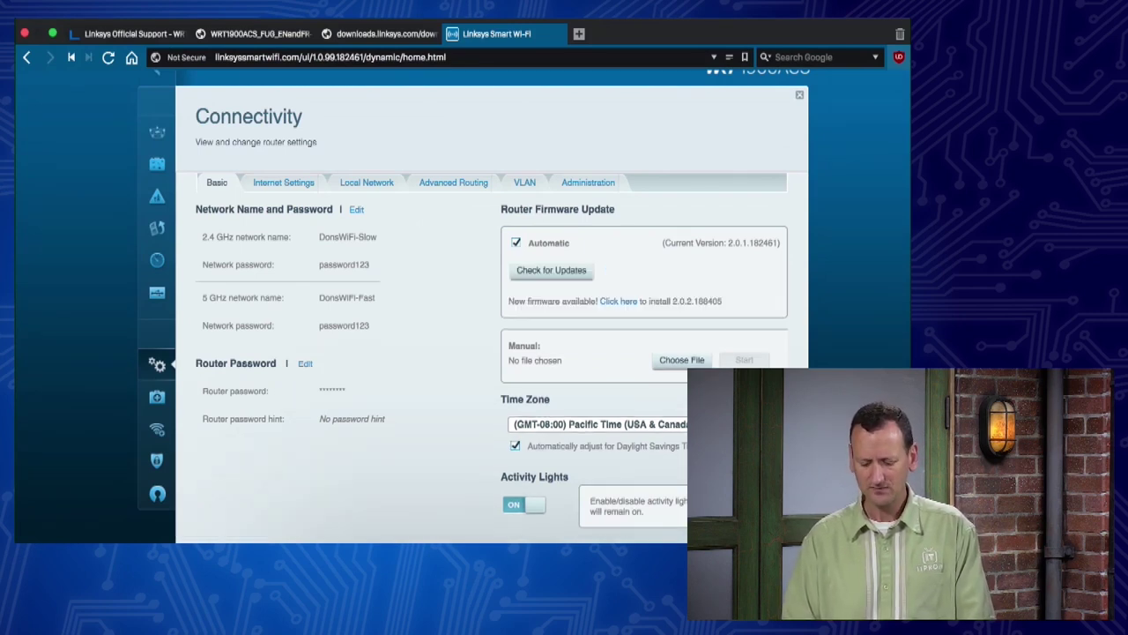
scroll(476, 300, "down", 4)
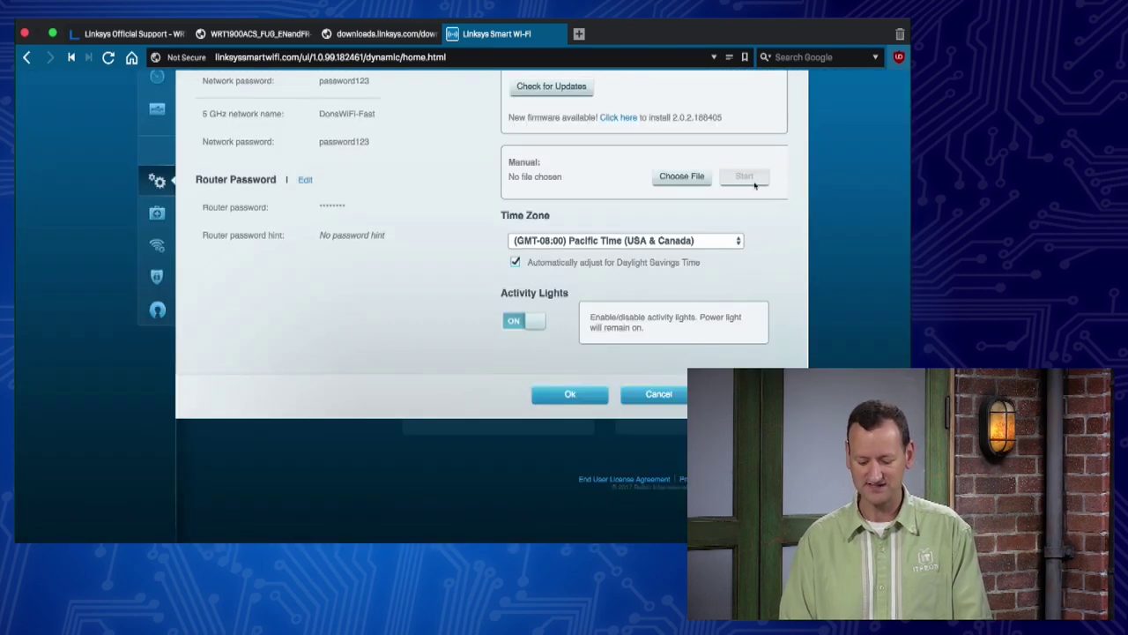
scroll(776, 181, "up", 5)
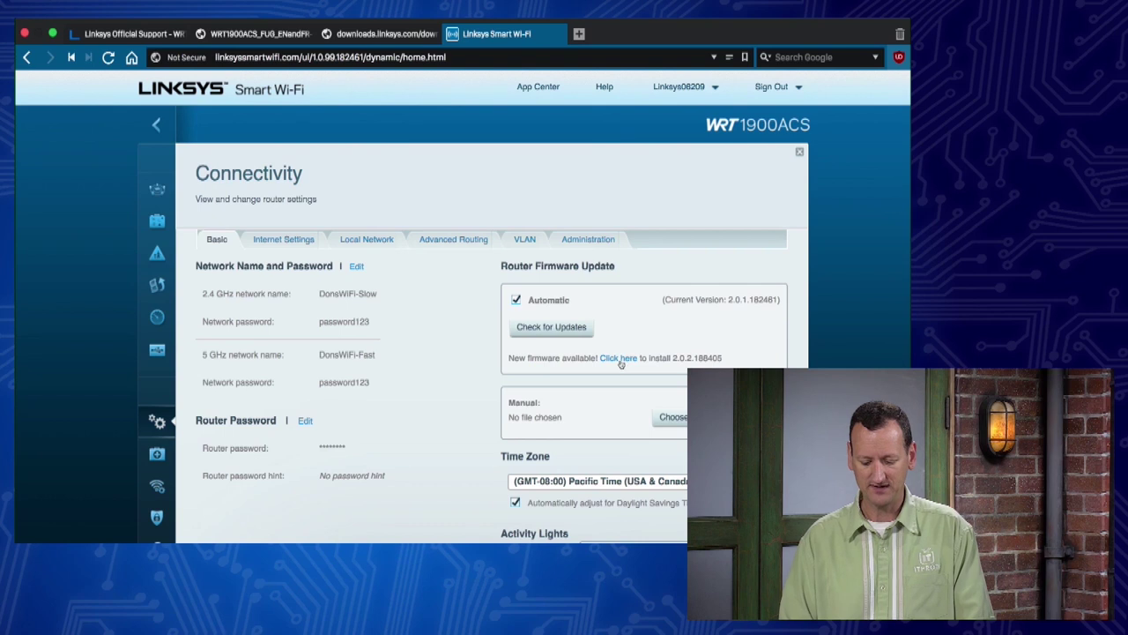
left_click(621, 361)
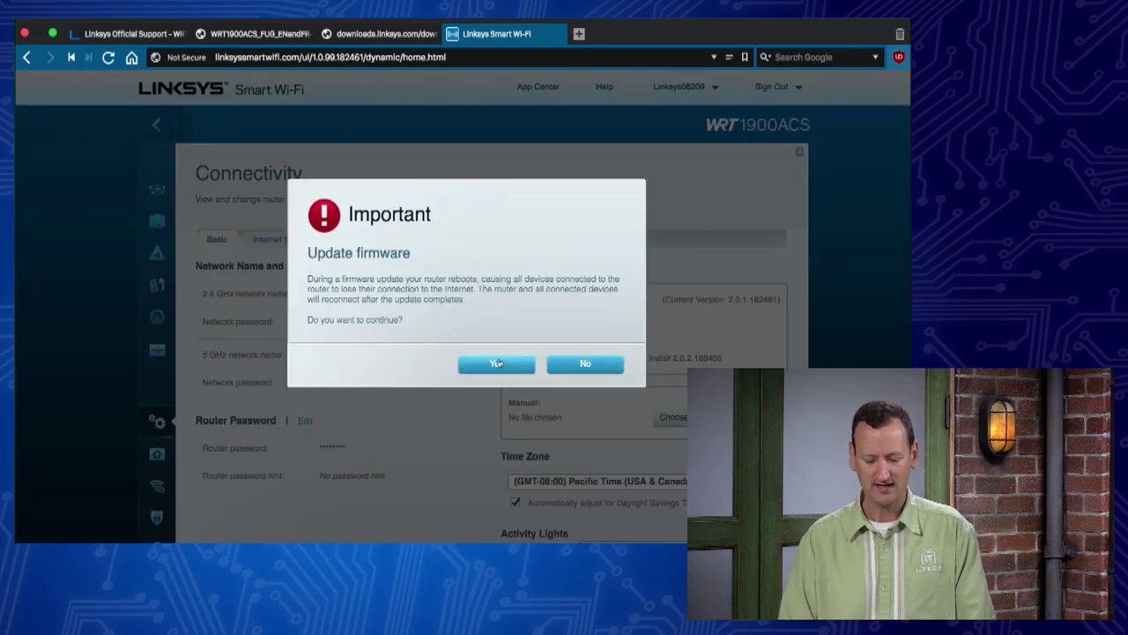
left_click(498, 363)
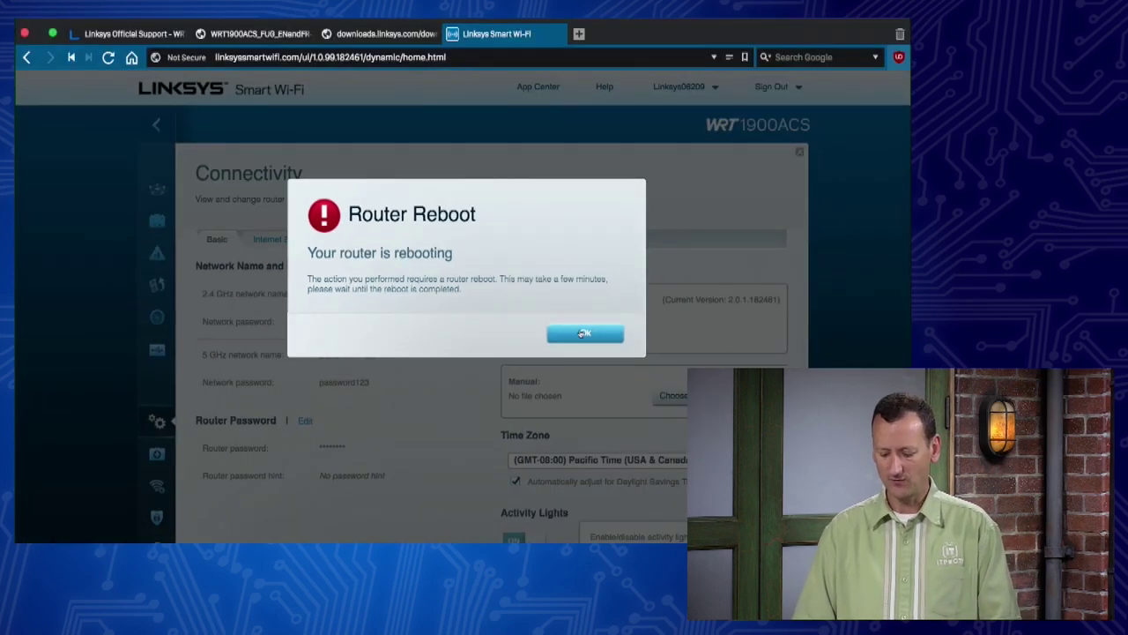
Step: Acknowledge the Router Reboot notice and open the Mac's Wi-Fi network list to reconnect
left_click(605, 355)
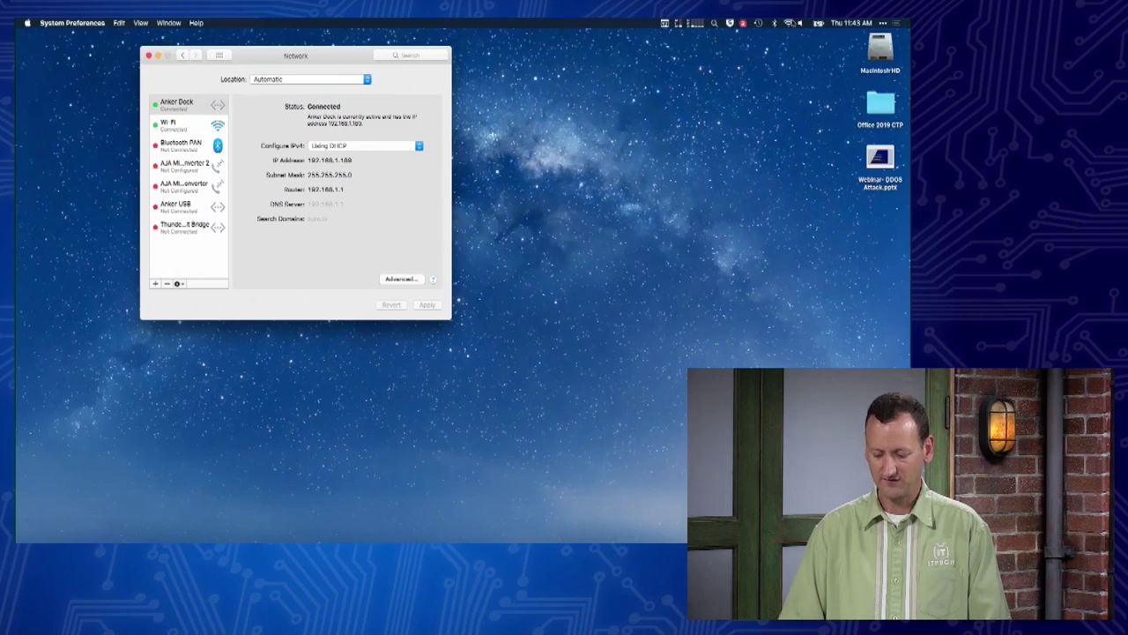
left_click(788, 22)
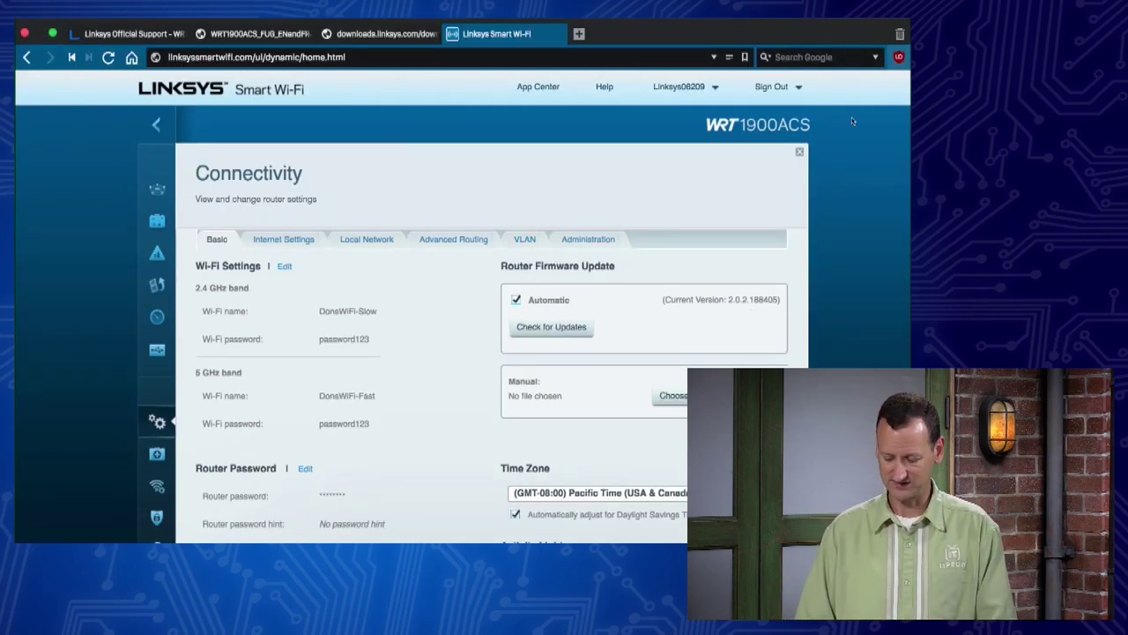
Step: Close the Connectivity panel to show the dashboard with DonsWiFi-Slow and DonsWiFi-Fast connected
left_click(799, 152)
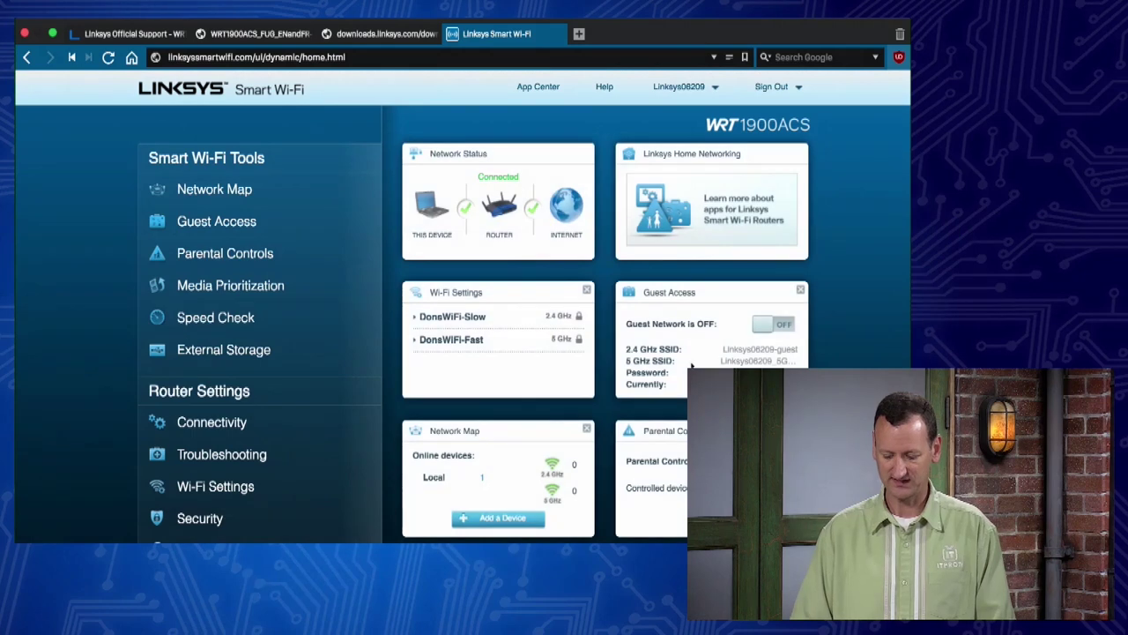